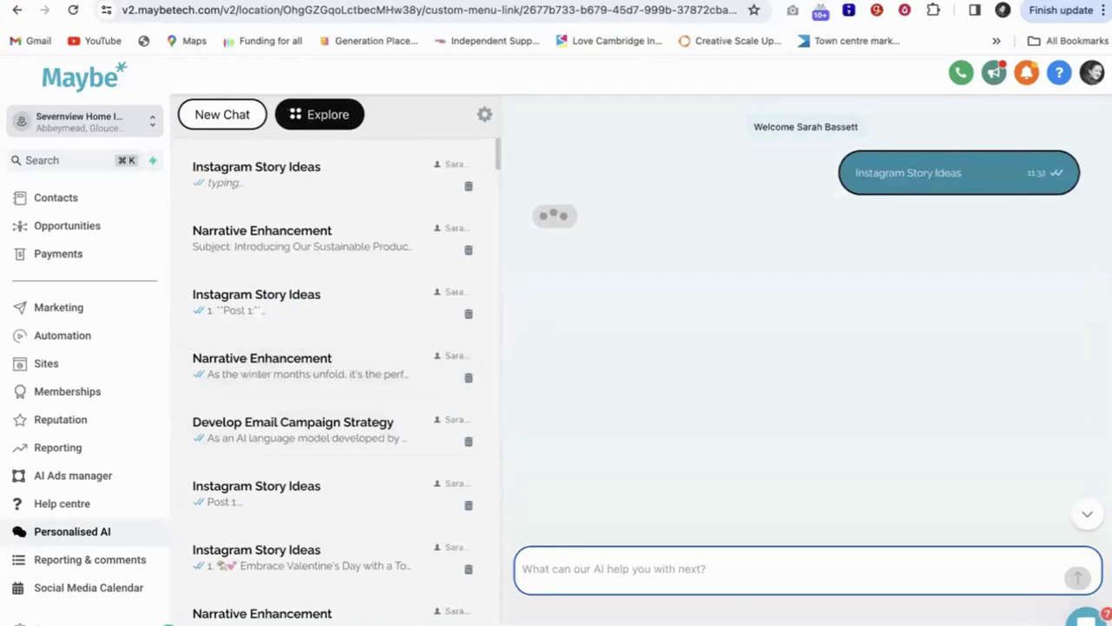
Send the support chat the question "what is an instagram story".
{"action": "left_click", "coordinate": [1086, 619]}
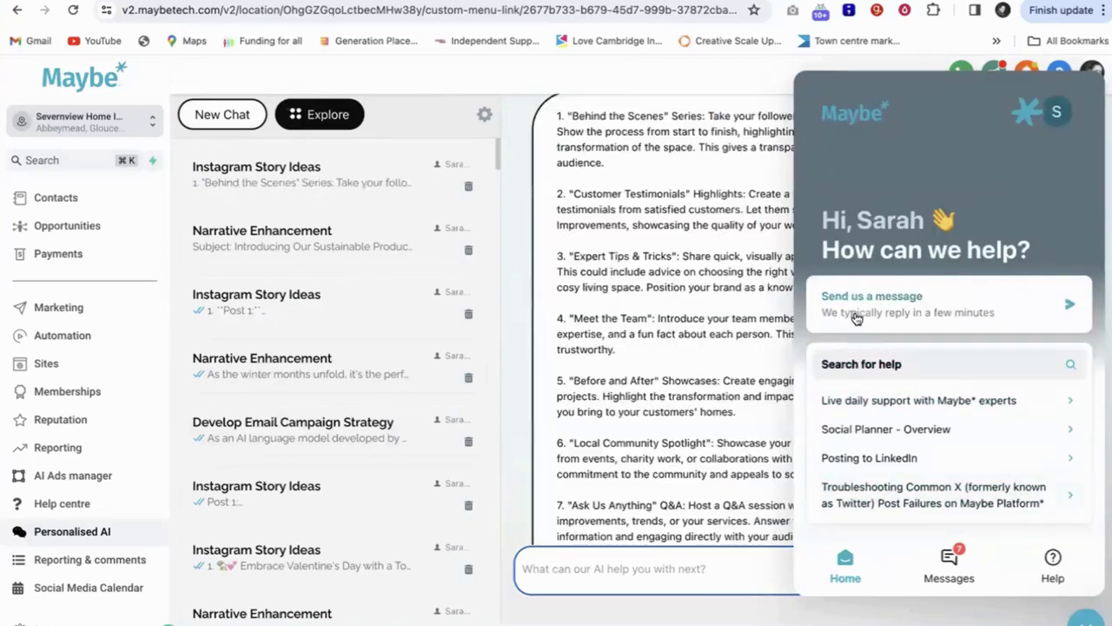
{"action": "left_click", "coordinate": [858, 312]}
{"action": "left_click", "coordinate": [827, 573]}
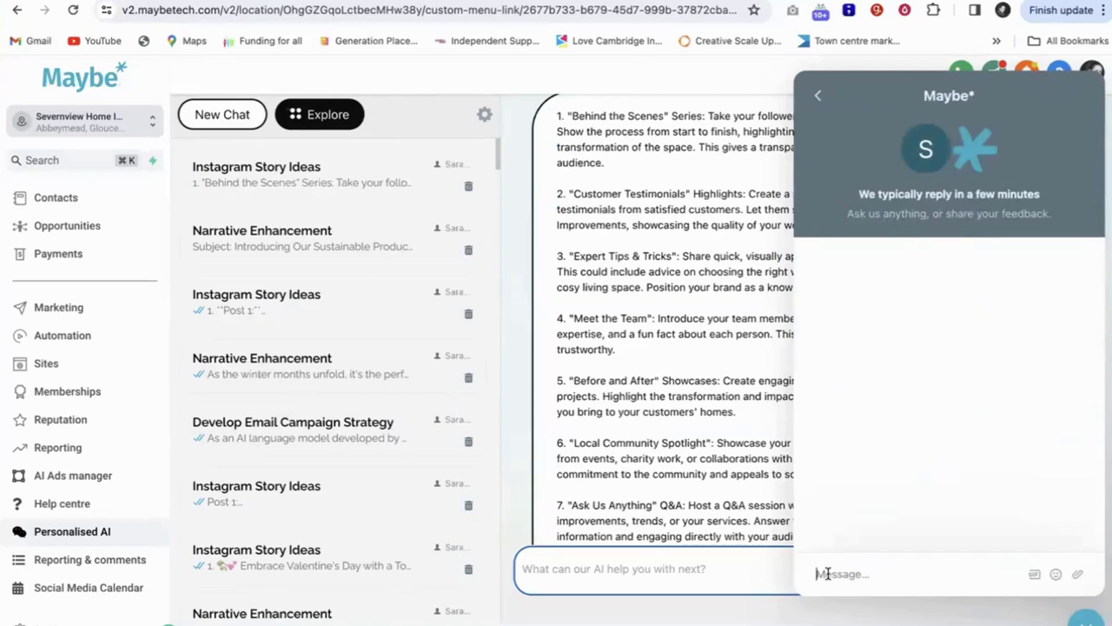
{"action": "type", "text": "what is an"}
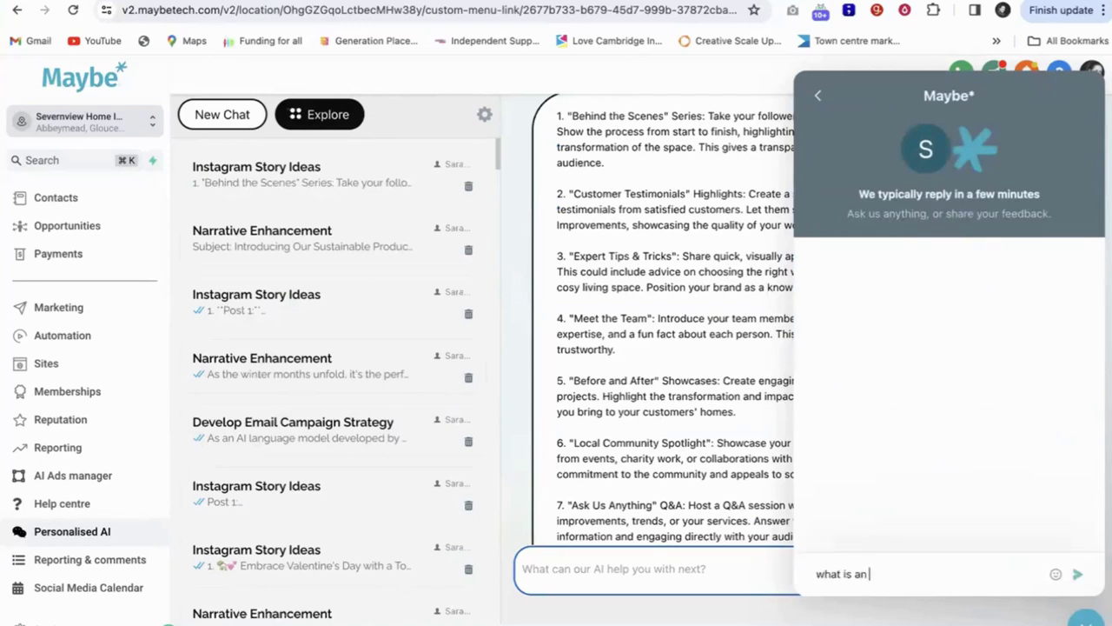
{"action": "type", "text": " instagram story"}
{"action": "key", "text": "Return"}
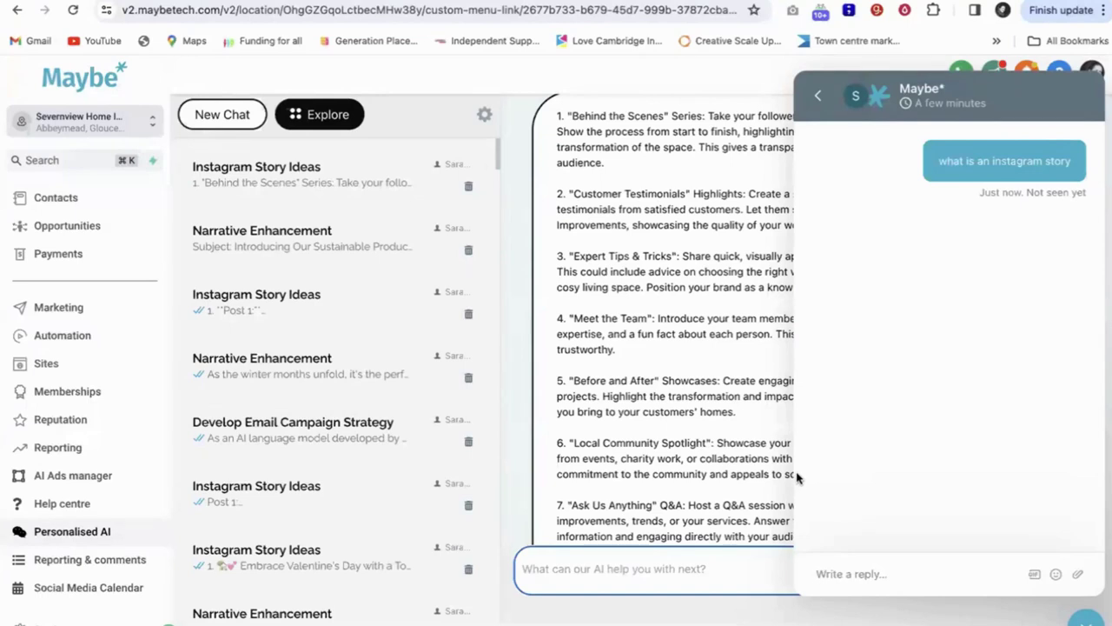
{"action": "scroll", "coordinate": [656, 429], "scroll_direction": "up", "scroll_amount": 1}
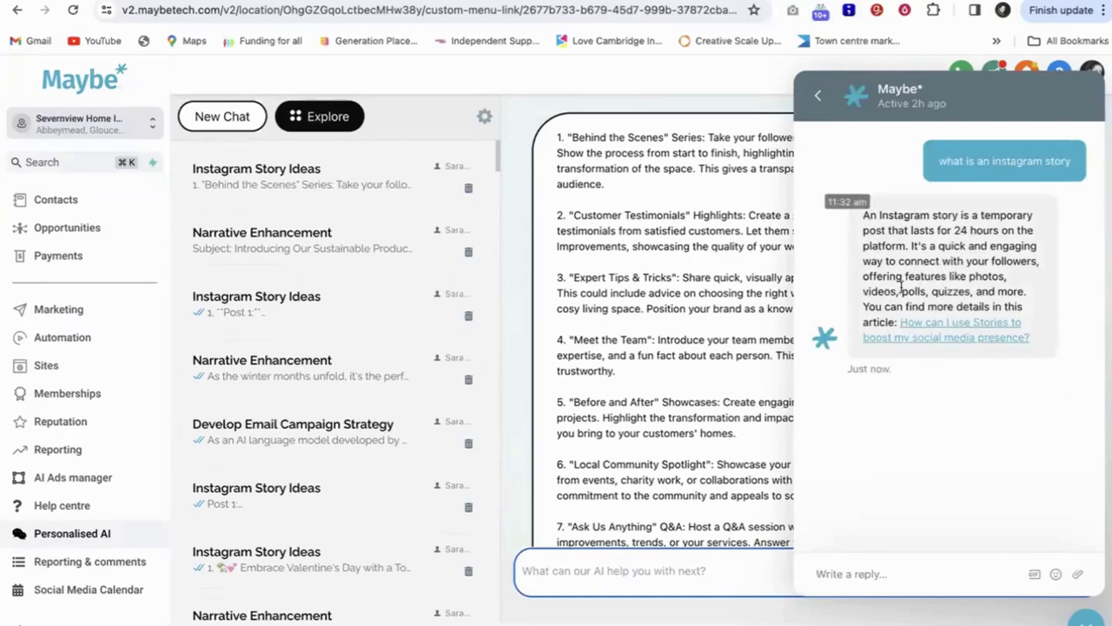
Open the linked article "How can I use Stories to boost my social media presence?" and read through its sections.
{"action": "left_click", "coordinate": [914, 325]}
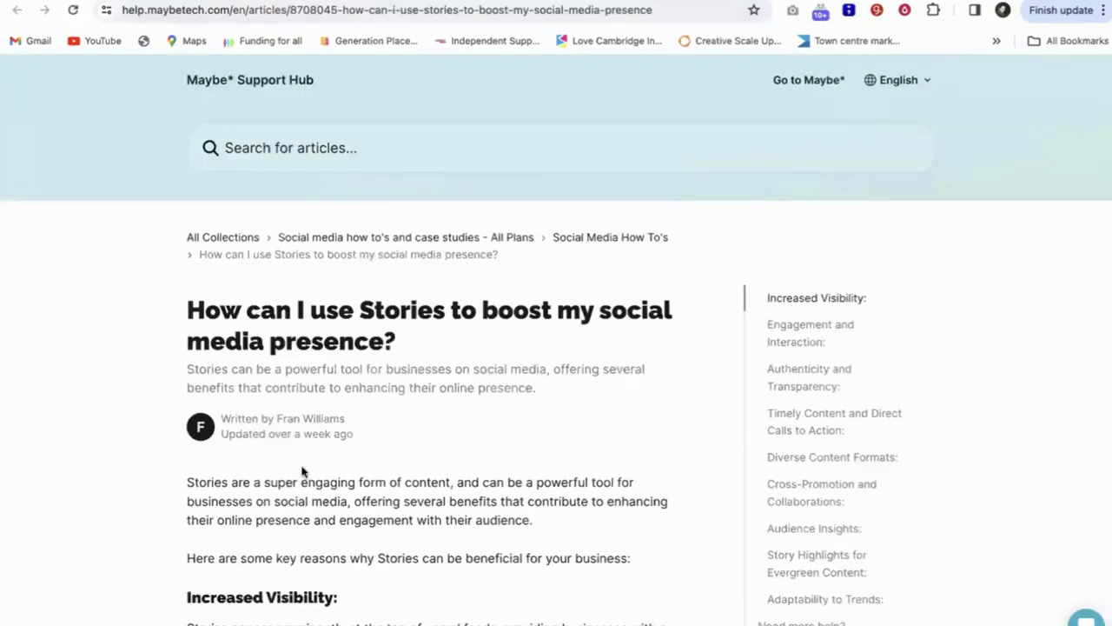
{"action": "scroll", "coordinate": [303, 472], "scroll_direction": "down", "scroll_amount": 2}
{"action": "scroll", "coordinate": [303, 466], "scroll_direction": "down", "scroll_amount": 9}
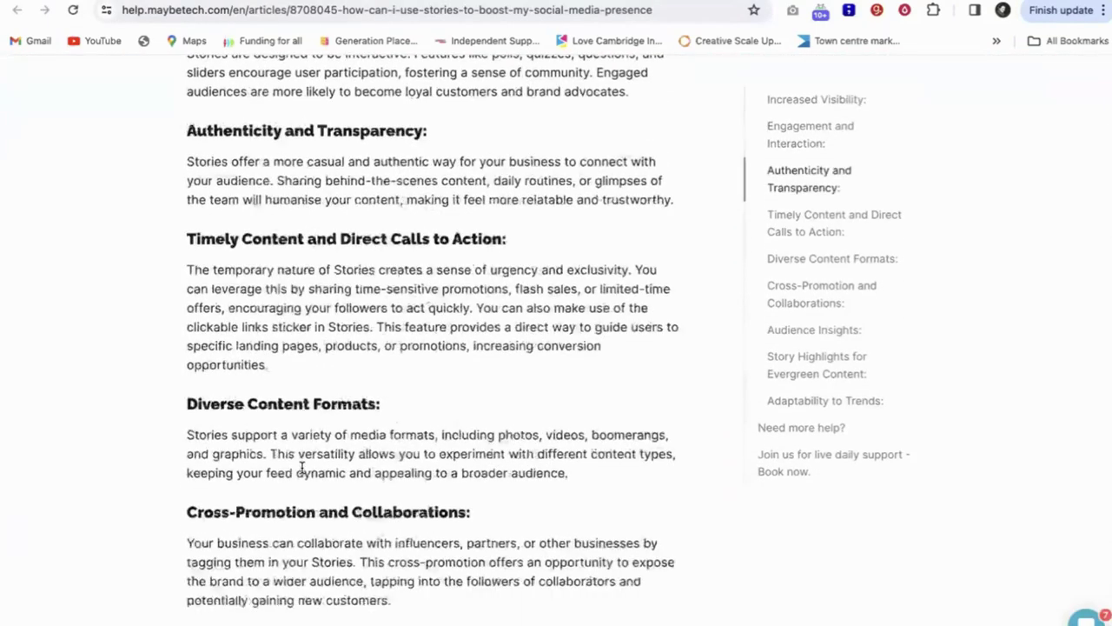
{"action": "scroll", "coordinate": [301, 468], "scroll_direction": "down", "scroll_amount": 7}
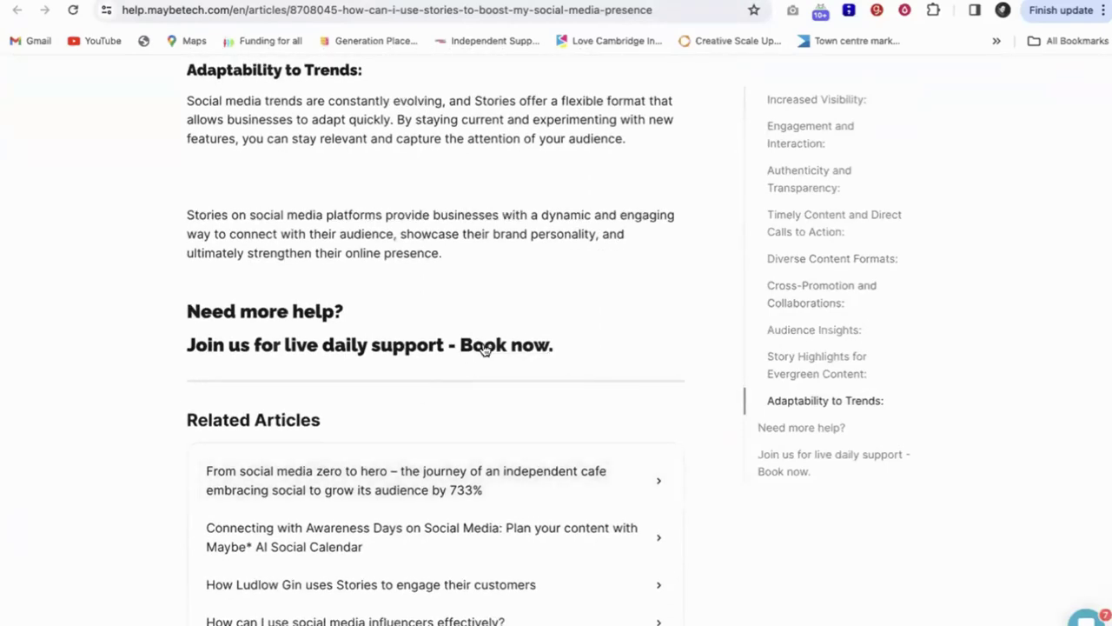
{"action": "scroll", "coordinate": [462, 255], "scroll_direction": "up", "scroll_amount": 1}
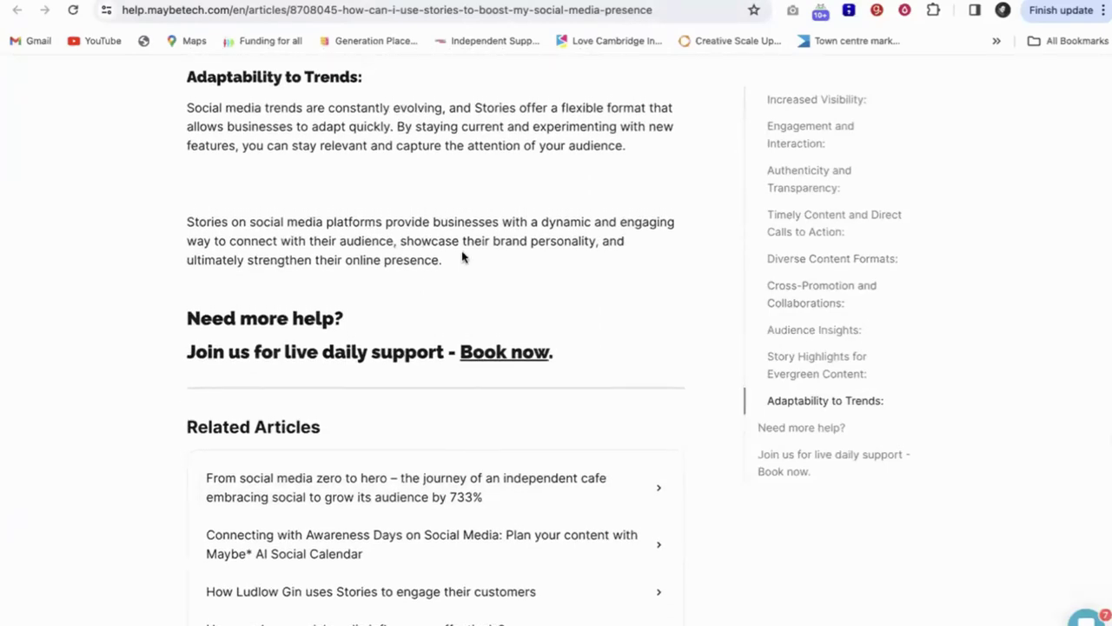
{"action": "scroll", "coordinate": [462, 257], "scroll_direction": "up", "scroll_amount": 14}
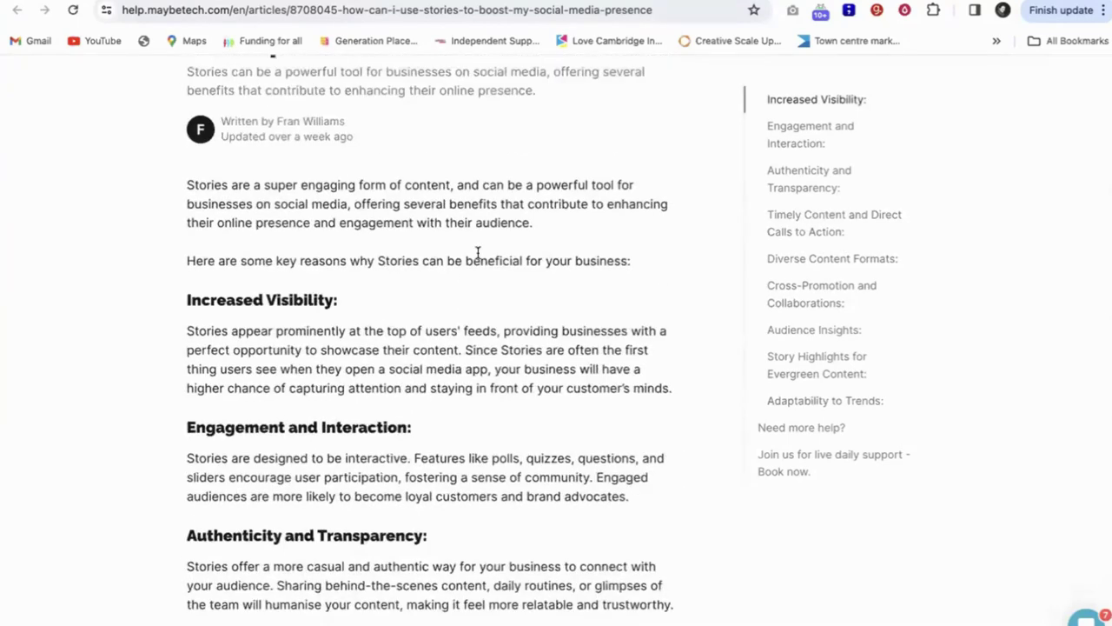
{"action": "scroll", "coordinate": [476, 253], "scroll_direction": "up", "scroll_amount": 3}
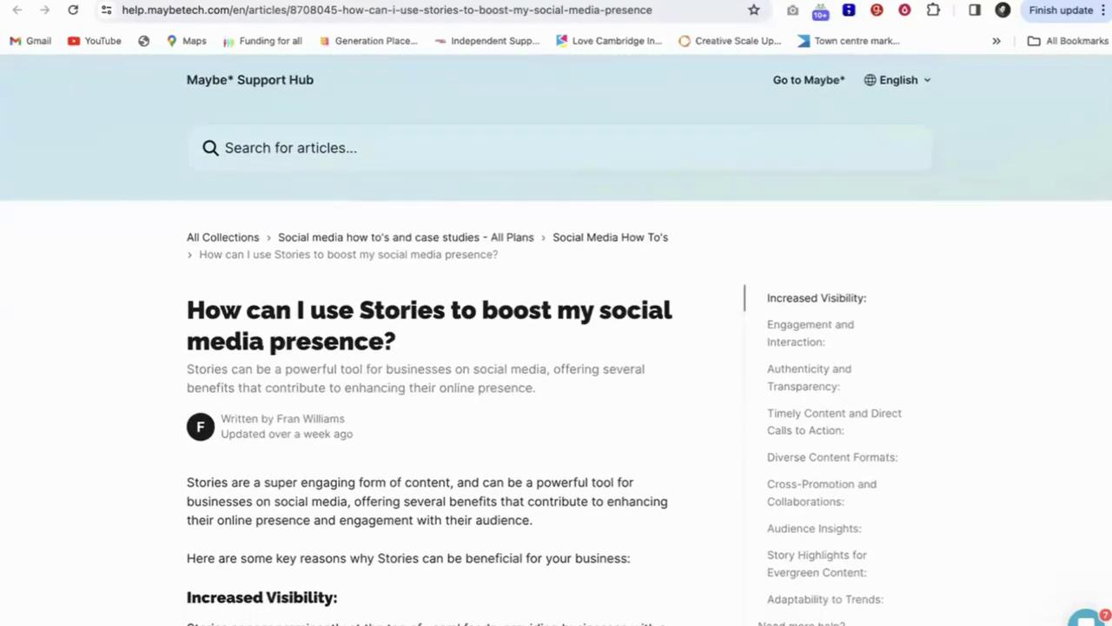
Return to the Personalised AI chat and read through the ten generated Instagram story ideas.
{"action": "key", "text": "ctrl+Tab"}
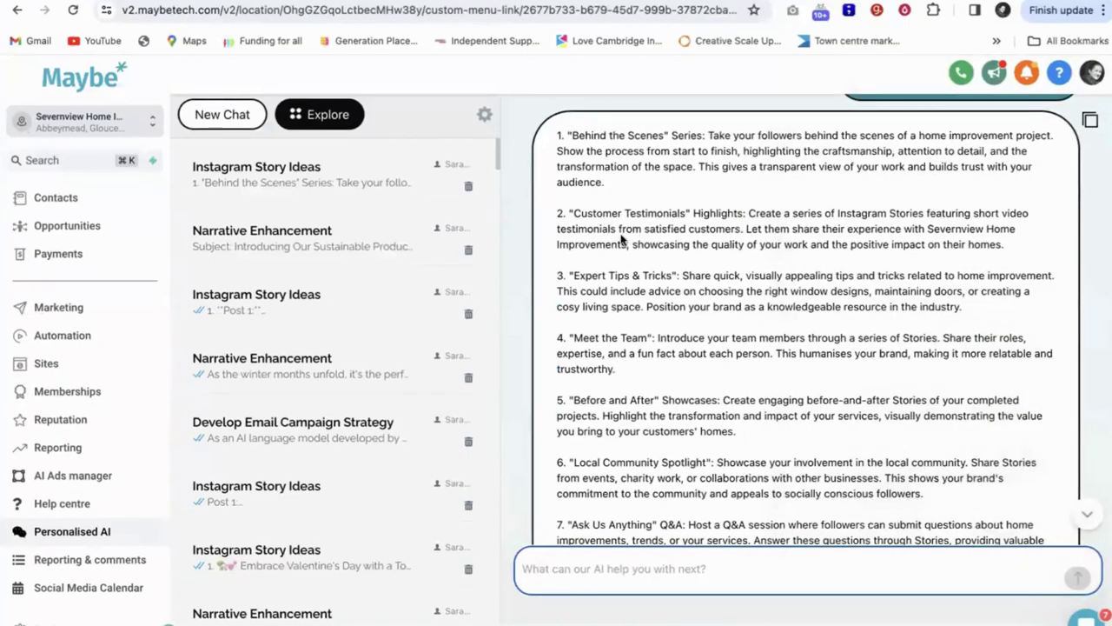
{"action": "scroll", "coordinate": [698, 287], "scroll_direction": "down", "scroll_amount": 3}
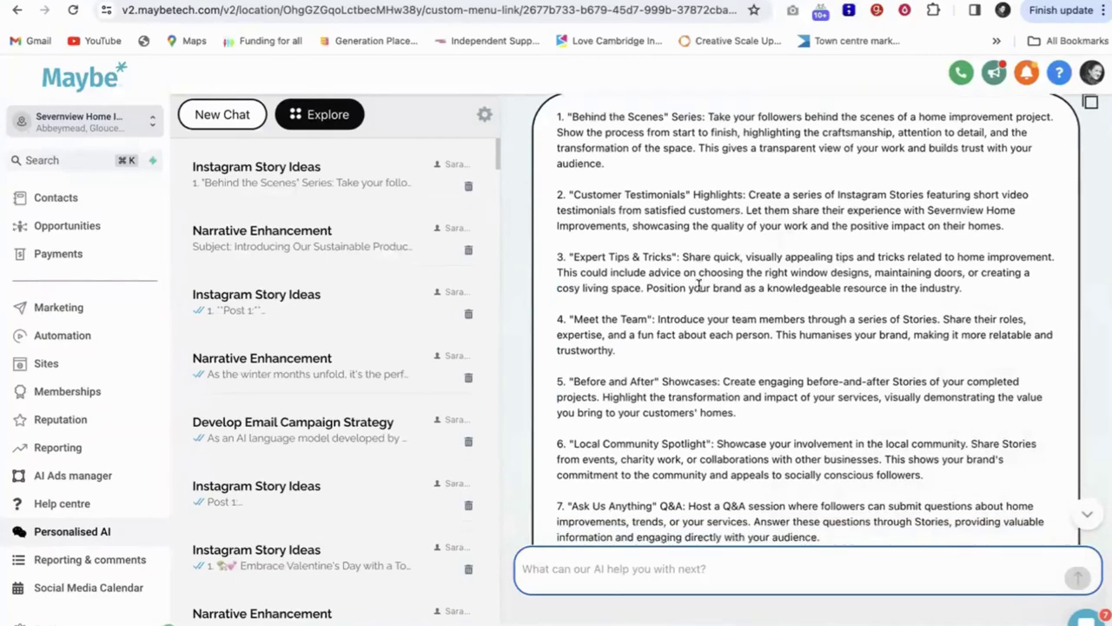
{"action": "scroll", "coordinate": [698, 291], "scroll_direction": "down", "scroll_amount": 2}
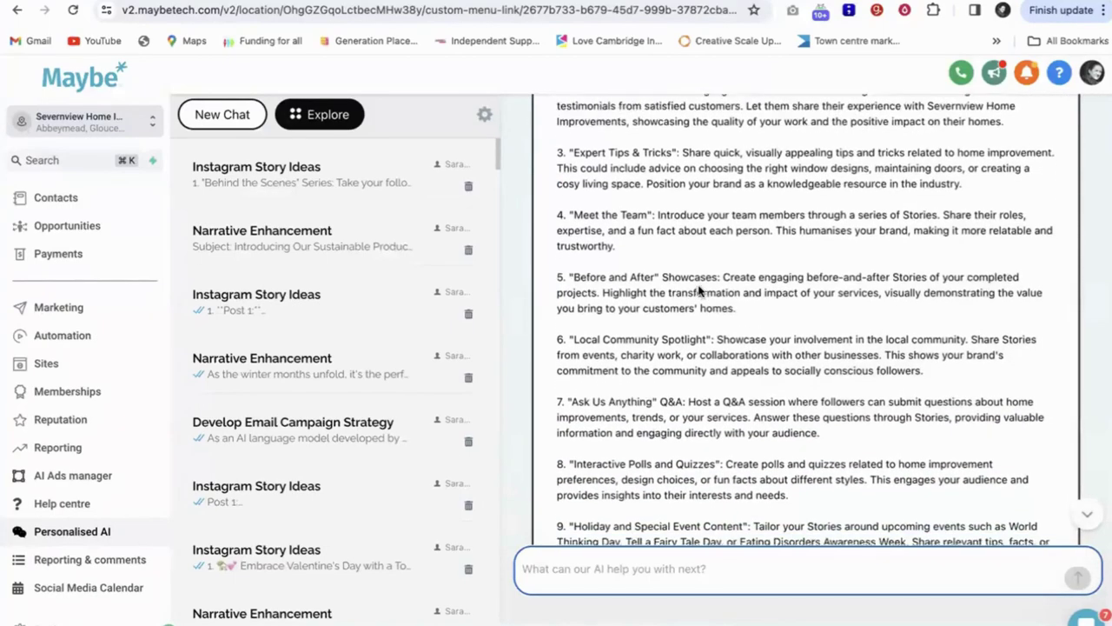
{"action": "scroll", "coordinate": [699, 290], "scroll_direction": "down", "scroll_amount": 2}
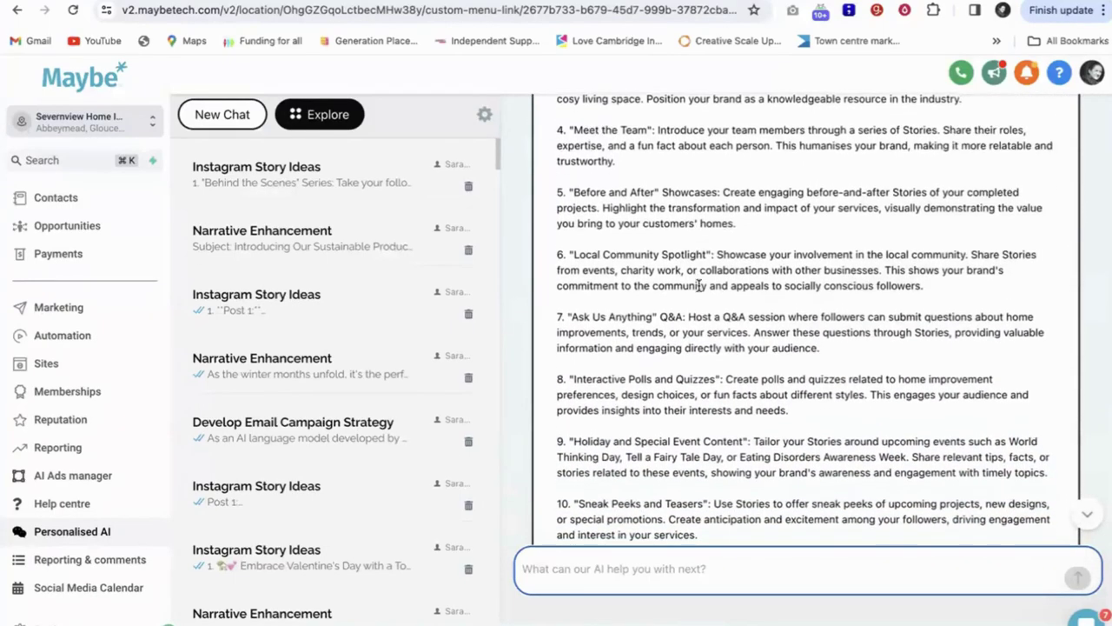
{"action": "scroll", "coordinate": [698, 287], "scroll_direction": "down", "scroll_amount": 2}
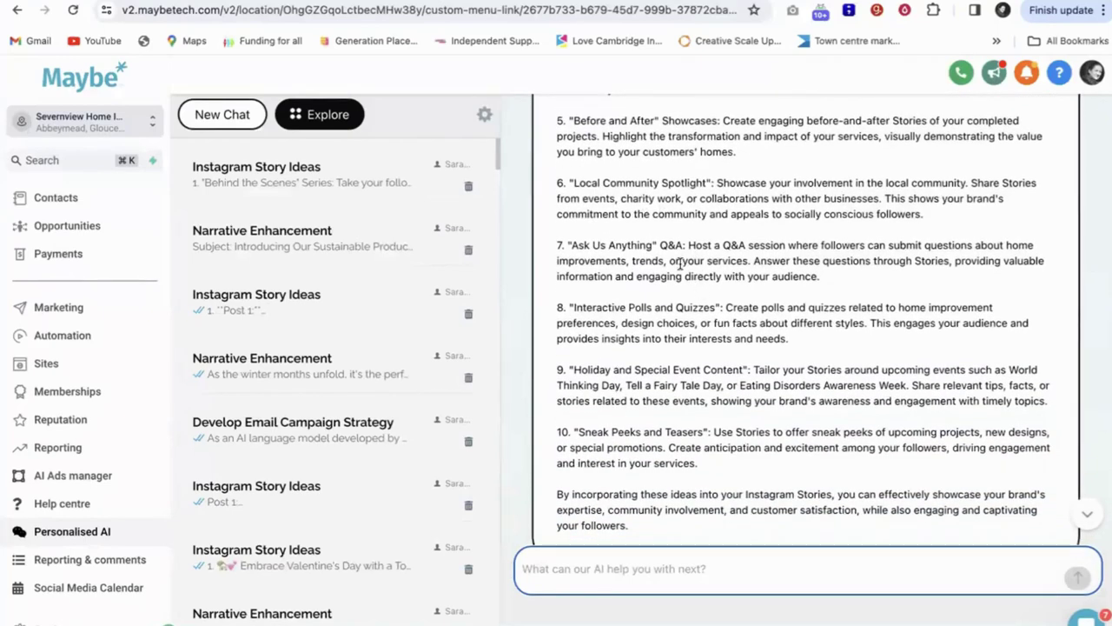
{"action": "scroll", "coordinate": [680, 264], "scroll_direction": "down", "scroll_amount": 2}
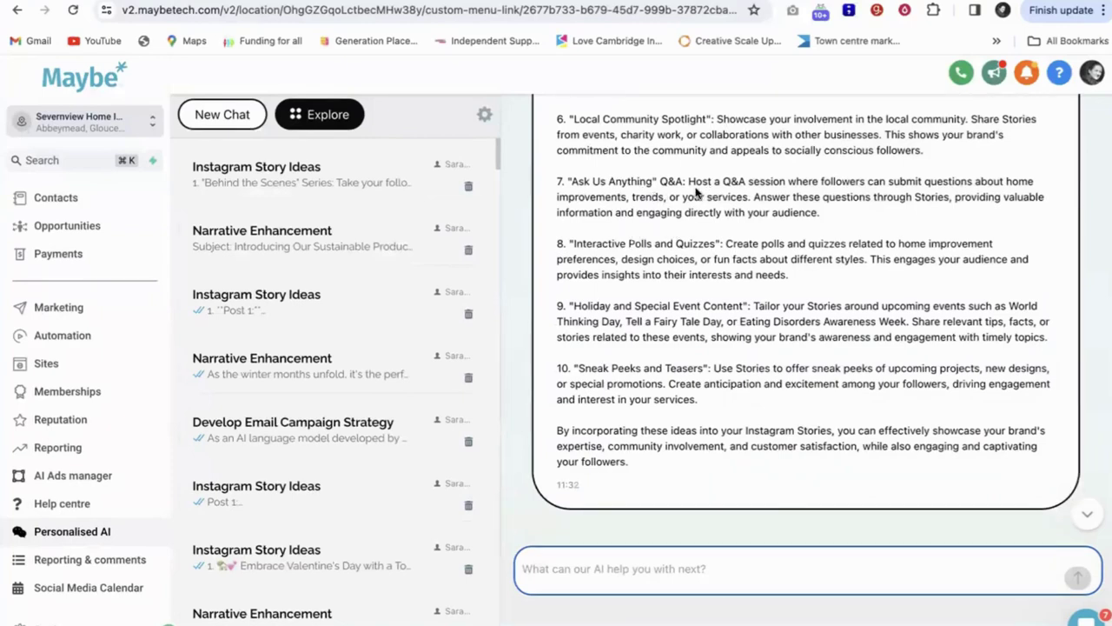
Ask the AI to "write me a couple of poll and quiz ideas for an instagram post" and review its reply.
{"action": "left_click", "coordinate": [561, 558]}
{"action": "type", "text": "write "}
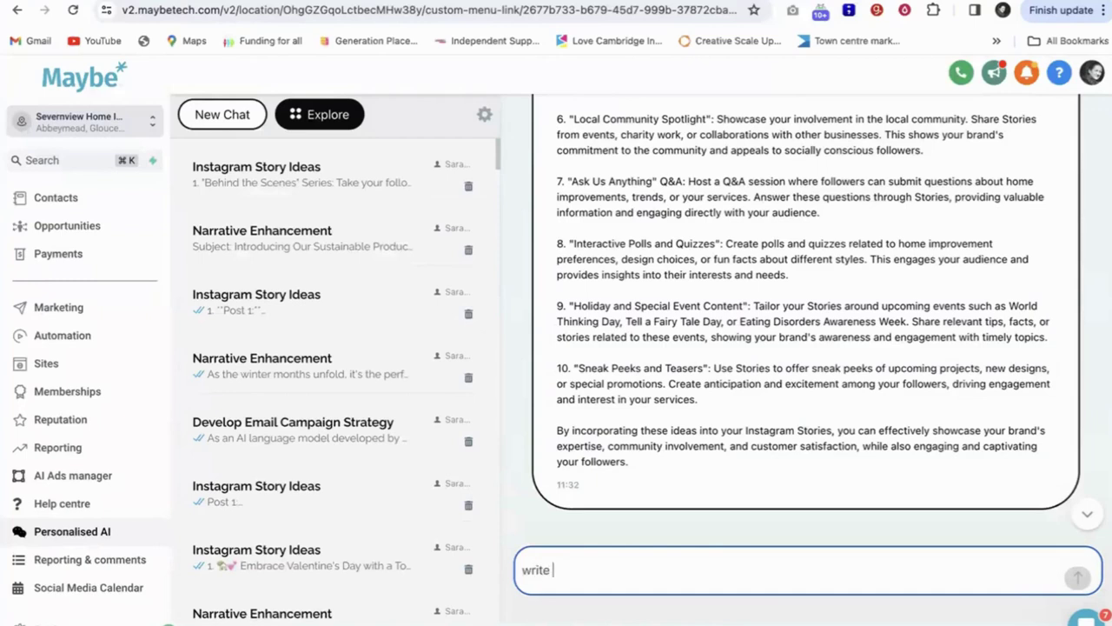
{"action": "type", "text": "me a couple of p"}
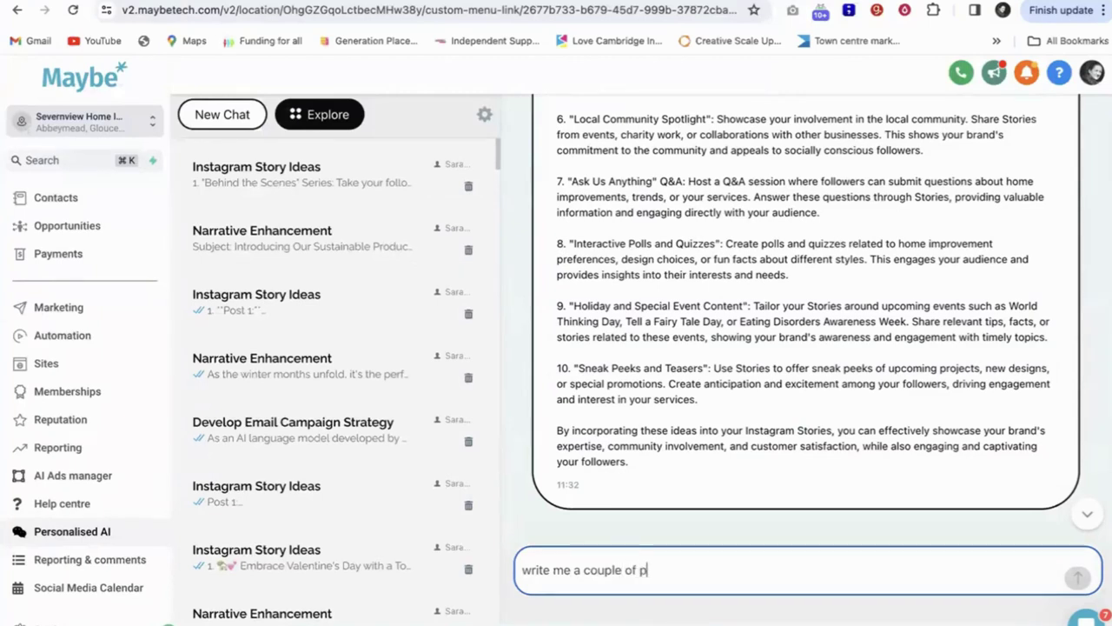
{"action": "type", "text": "oll"}
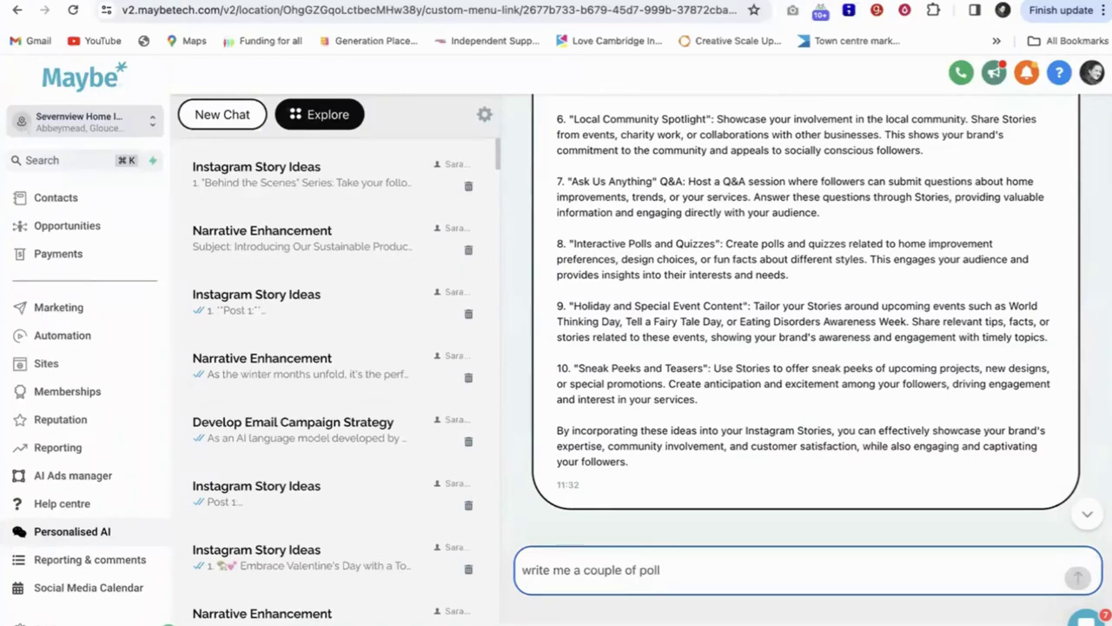
{"action": "type", "text": " and quiz ideas for "}
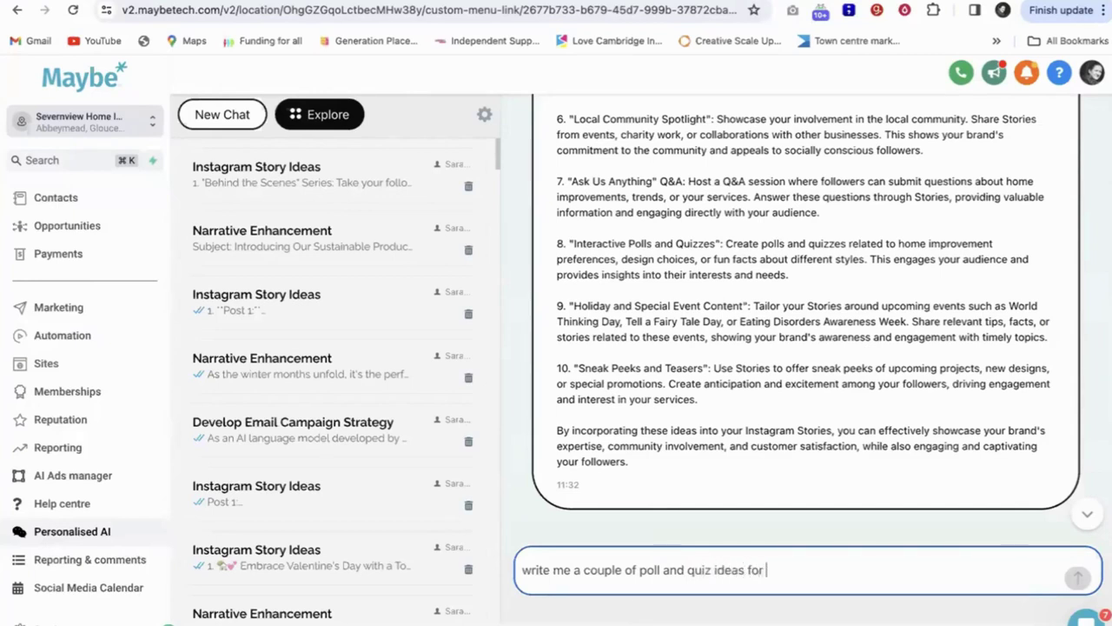
{"action": "type", "text": "an istagram"}
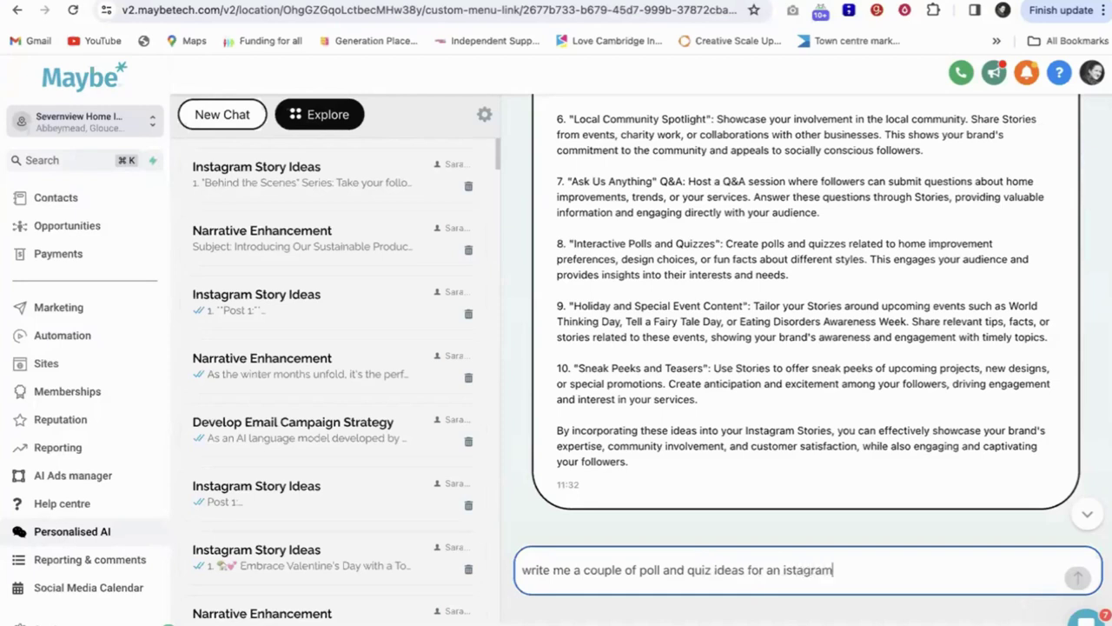
{"action": "left_click", "coordinate": [787, 570]}
{"action": "type", "text": "n"}
{"action": "left_click", "coordinate": [851, 569]}
{"action": "type", "text": "post"}
{"action": "key", "text": "Return"}
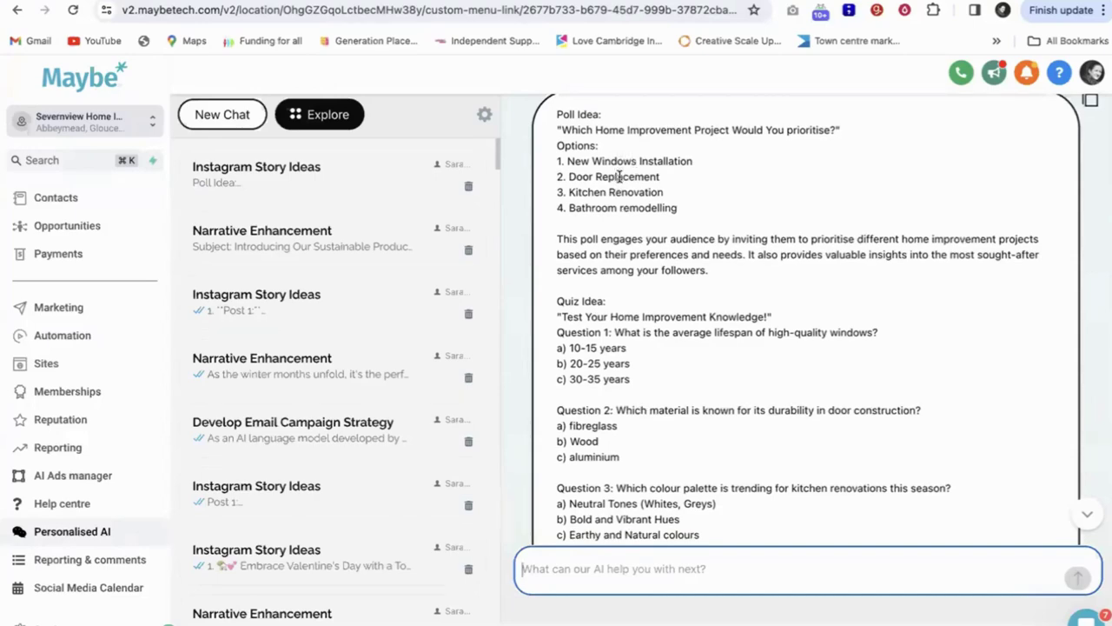
{"action": "scroll", "coordinate": [632, 266], "scroll_direction": "down", "scroll_amount": 3}
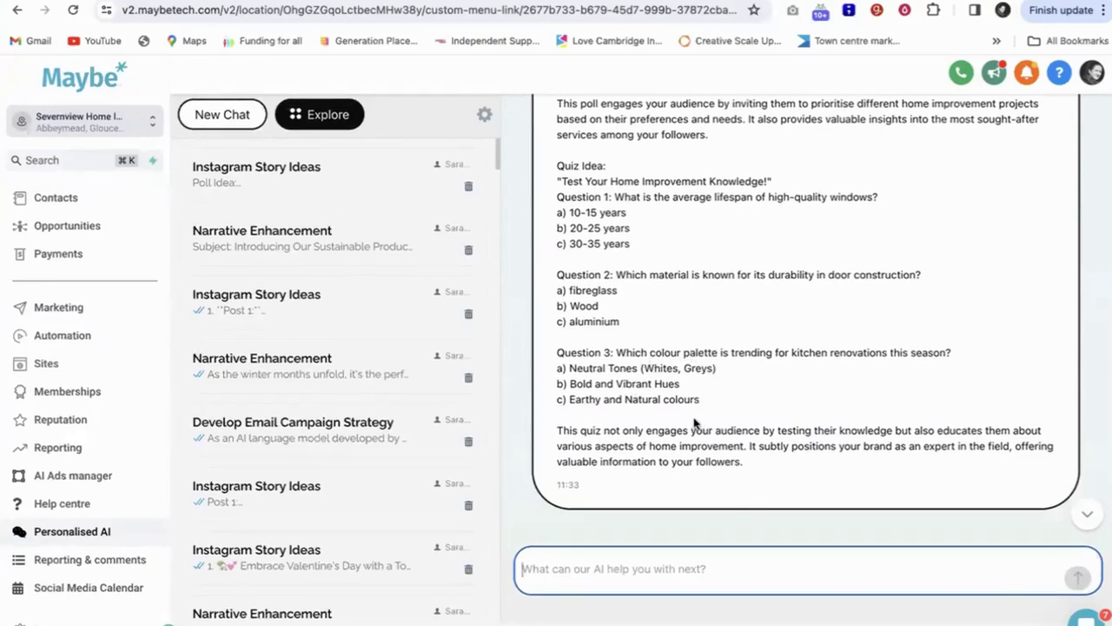
{"action": "scroll", "coordinate": [694, 424], "scroll_direction": "up", "scroll_amount": 3}
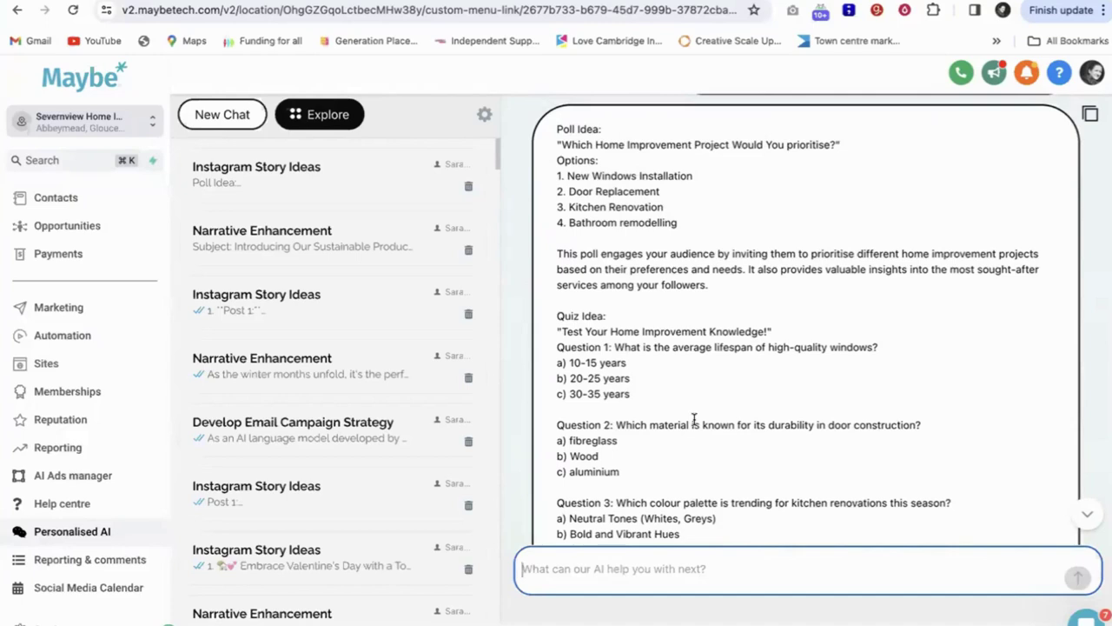
Explore the prompt categories Run Better Ads, Help With Strategy, Sustainability And Ethics, and Ask an Expert.
{"action": "left_click", "coordinate": [319, 114]}
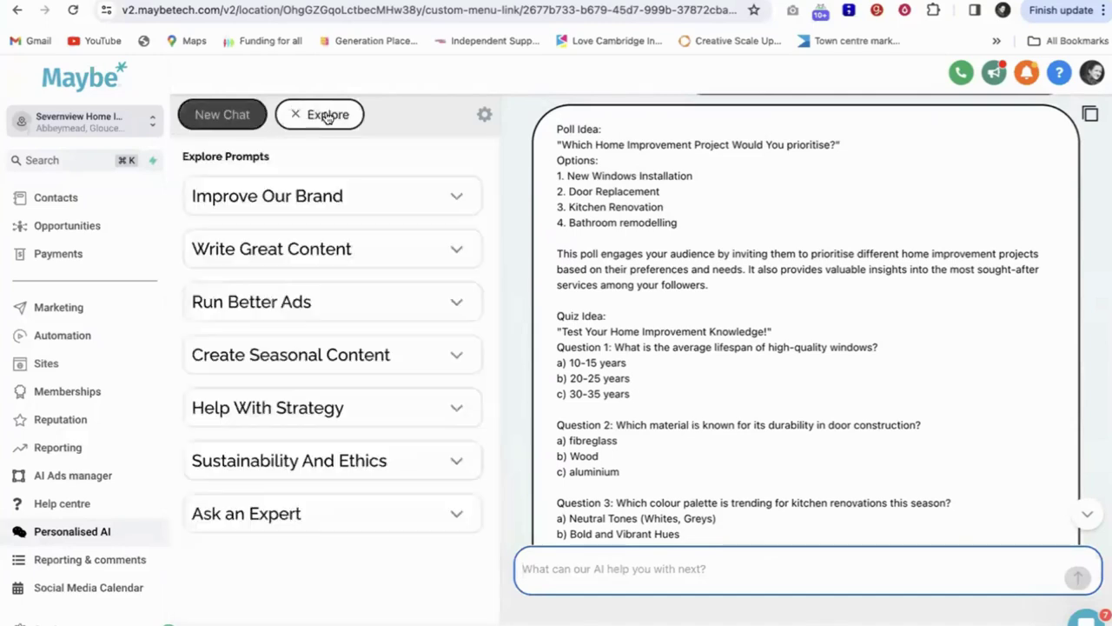
{"action": "left_click", "coordinate": [345, 314]}
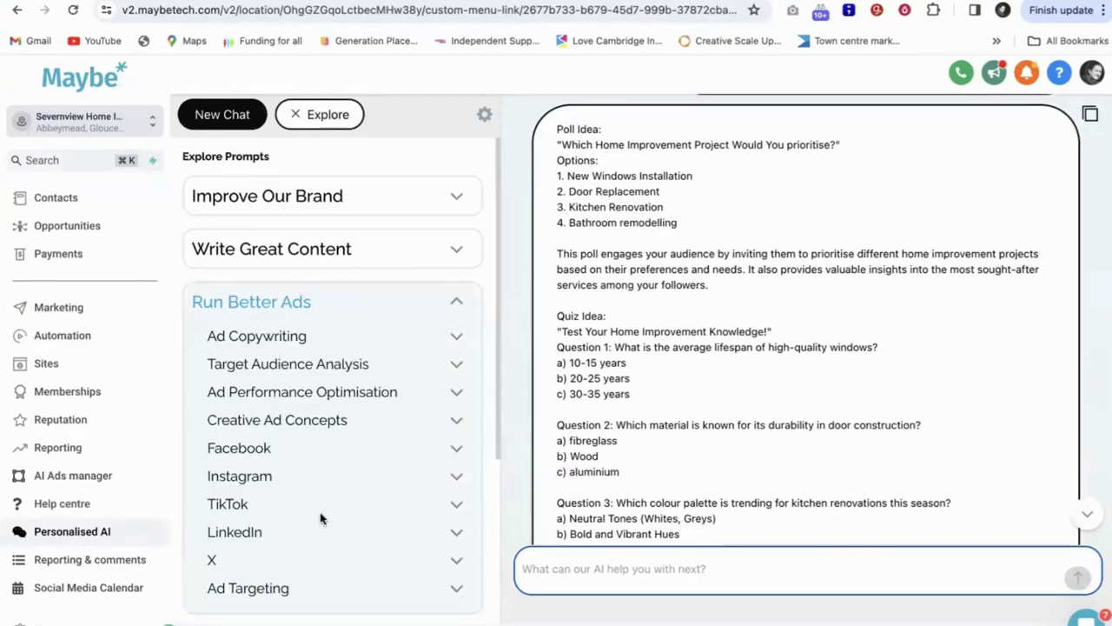
{"action": "scroll", "coordinate": [321, 517], "scroll_direction": "down", "scroll_amount": 3}
{"action": "left_click", "coordinate": [323, 473]}
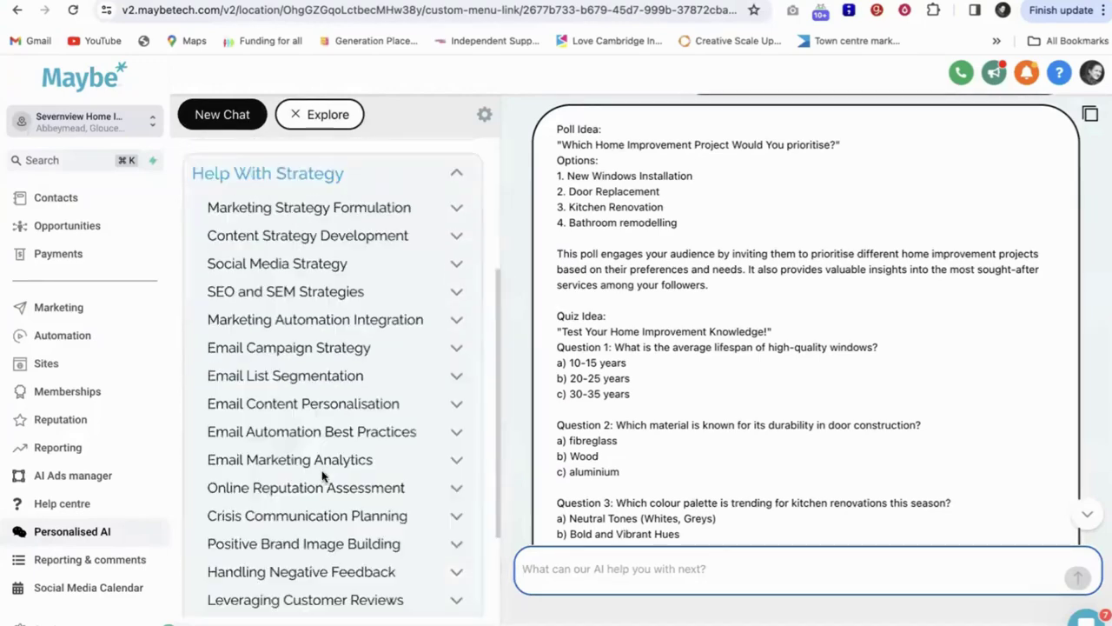
{"action": "scroll", "coordinate": [323, 476], "scroll_direction": "down", "scroll_amount": 1}
{"action": "scroll", "coordinate": [322, 477], "scroll_direction": "down", "scroll_amount": 1}
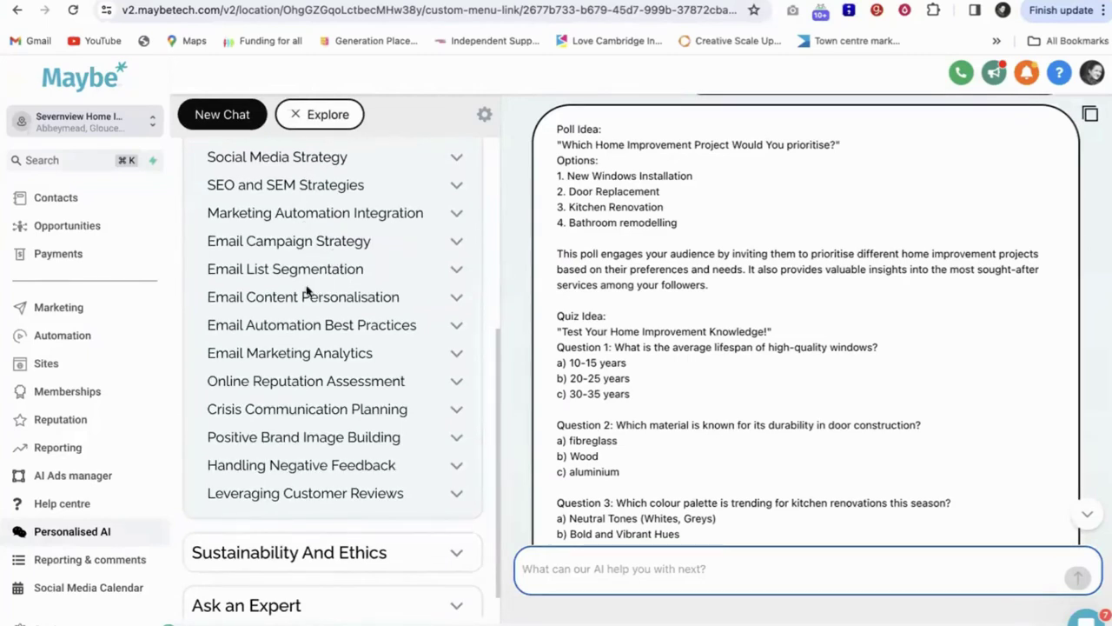
{"action": "scroll", "coordinate": [307, 432], "scroll_direction": "down", "scroll_amount": 2}
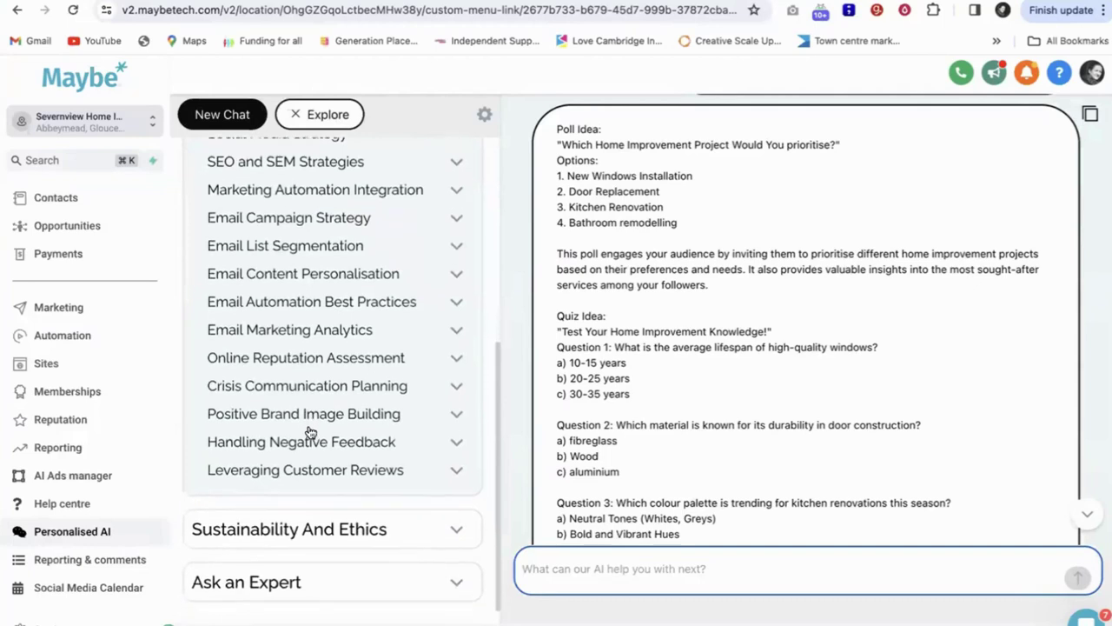
{"action": "left_click", "coordinate": [311, 519]}
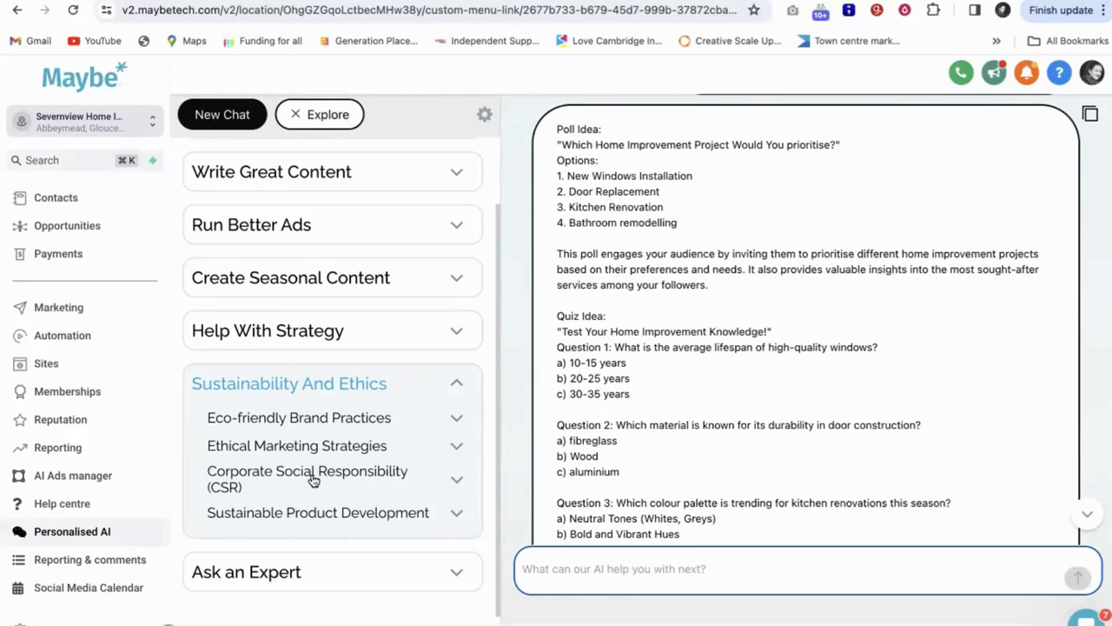
{"action": "left_click", "coordinate": [285, 575]}
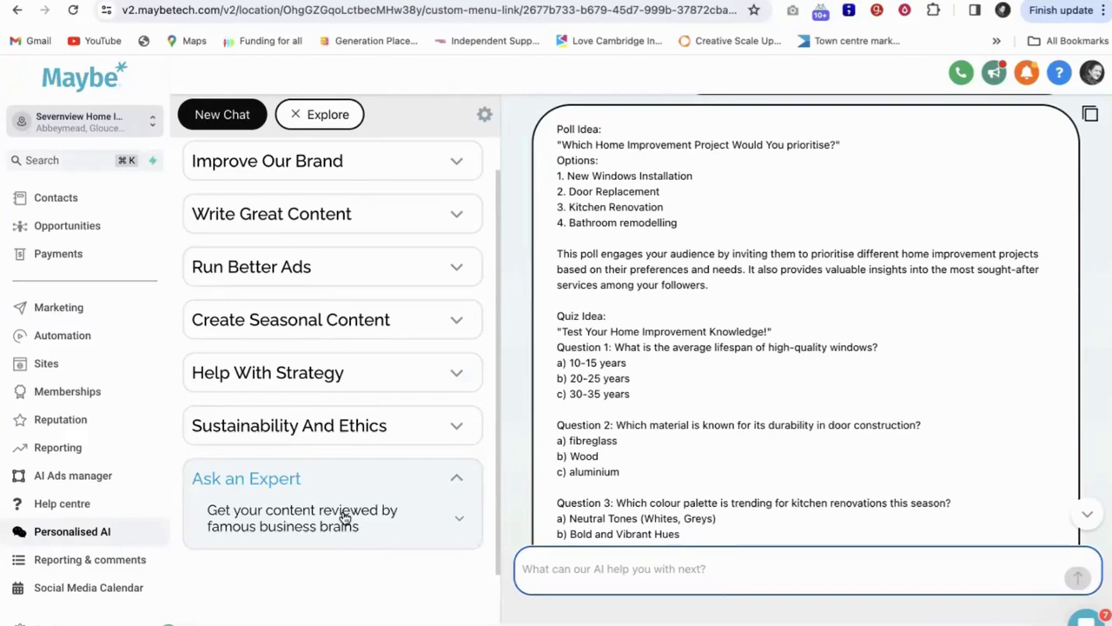
Generate a post for National Love Your Pet Day on 20 February in the Social Media Calendar.
{"action": "left_click", "coordinate": [58, 595]}
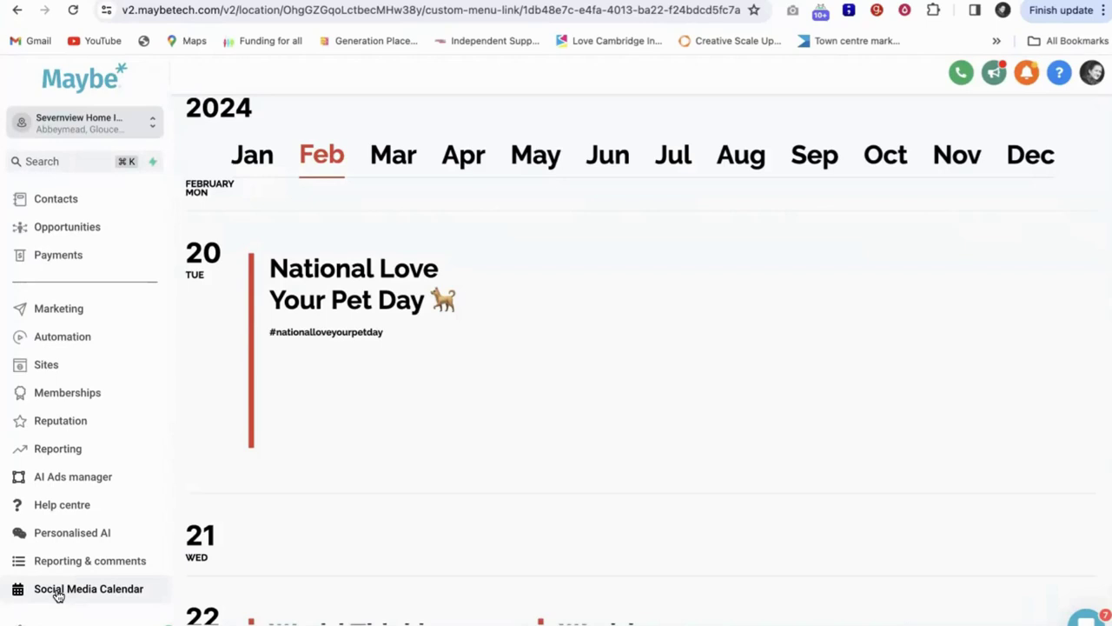
{"action": "mouse_move", "coordinate": [355, 333]}
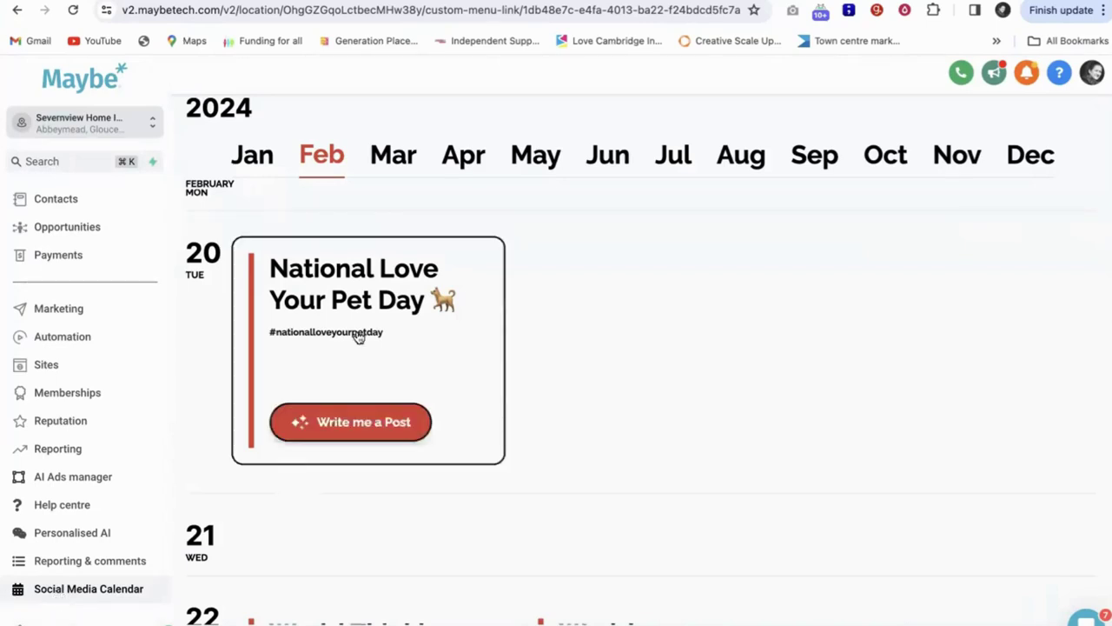
{"action": "left_click", "coordinate": [359, 424]}
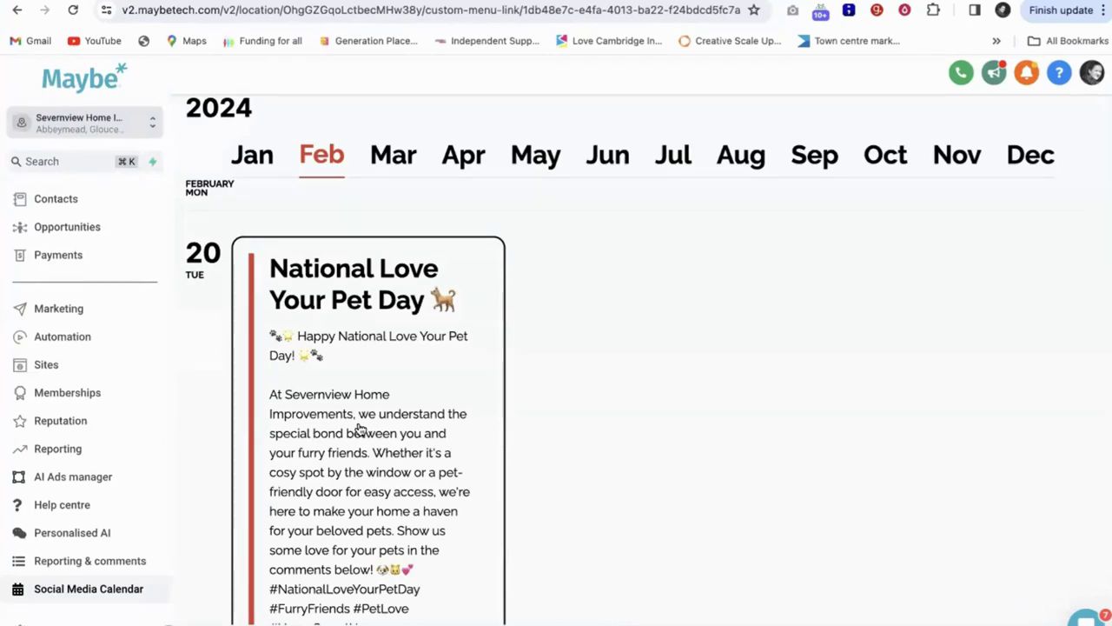
Read through the generated National Love Your Pet Day post and copy it for scheduling in a new social post.
{"action": "scroll", "coordinate": [359, 428], "scroll_direction": "down", "scroll_amount": 1}
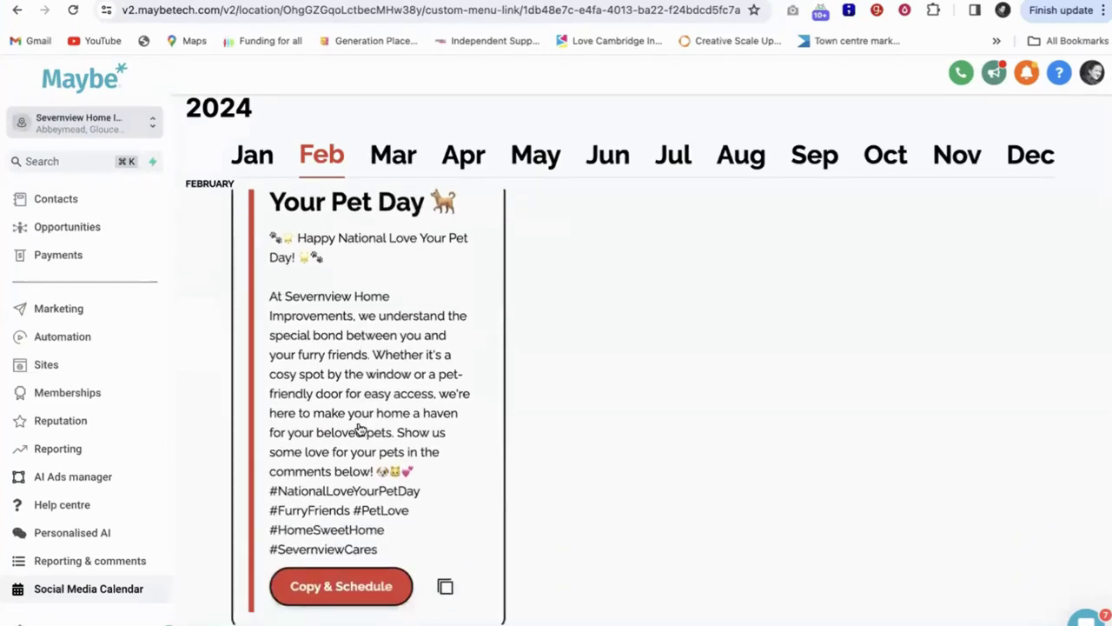
{"action": "scroll", "coordinate": [359, 428], "scroll_direction": "up", "scroll_amount": 1}
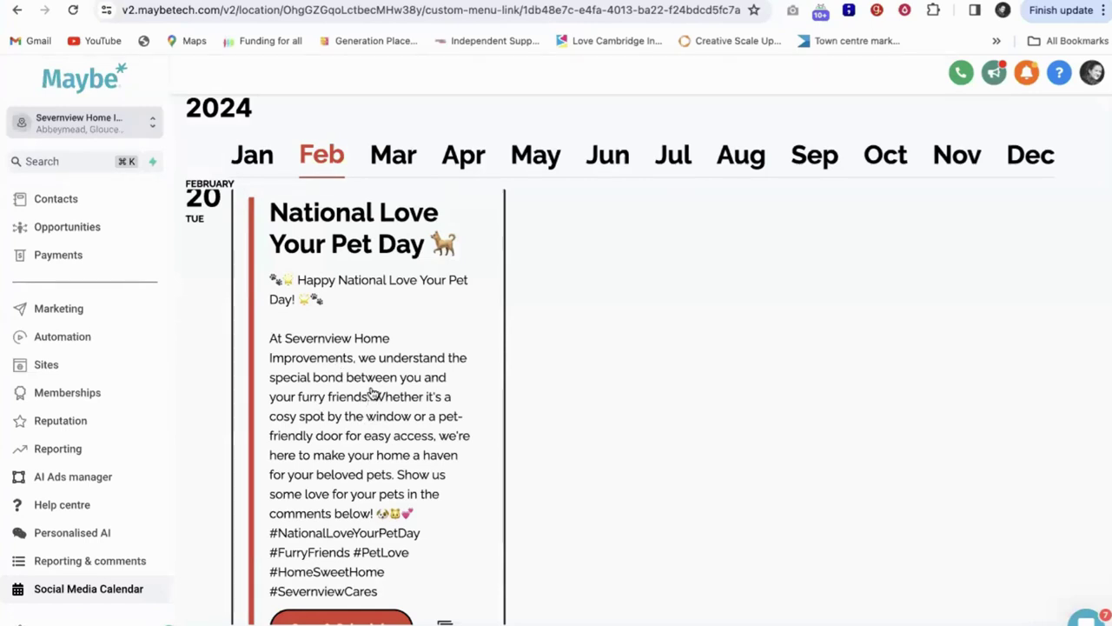
{"action": "scroll", "coordinate": [355, 437], "scroll_direction": "down", "scroll_amount": 1}
{"action": "scroll", "coordinate": [352, 440], "scroll_direction": "down", "scroll_amount": 2}
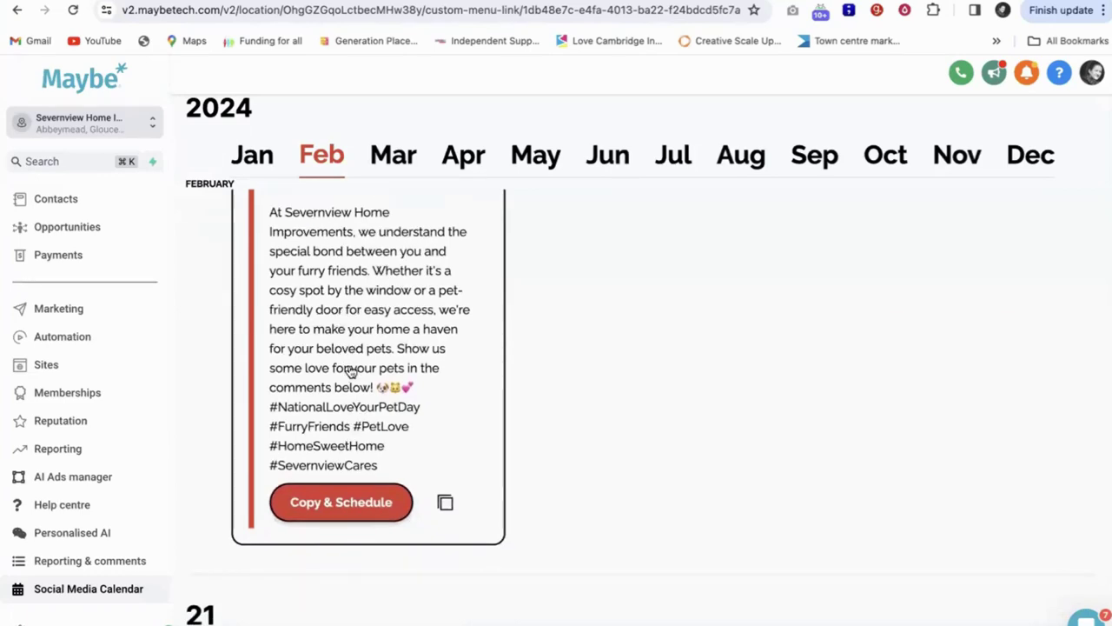
{"action": "scroll", "coordinate": [350, 370], "scroll_direction": "down", "scroll_amount": 2}
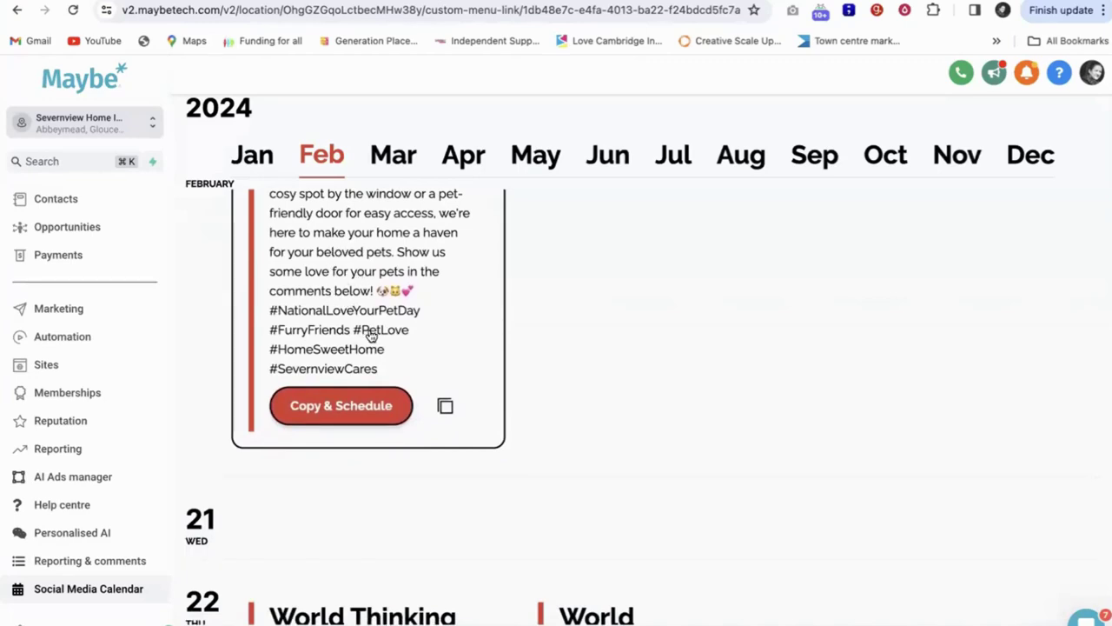
{"action": "scroll", "coordinate": [369, 335], "scroll_direction": "down", "scroll_amount": 1}
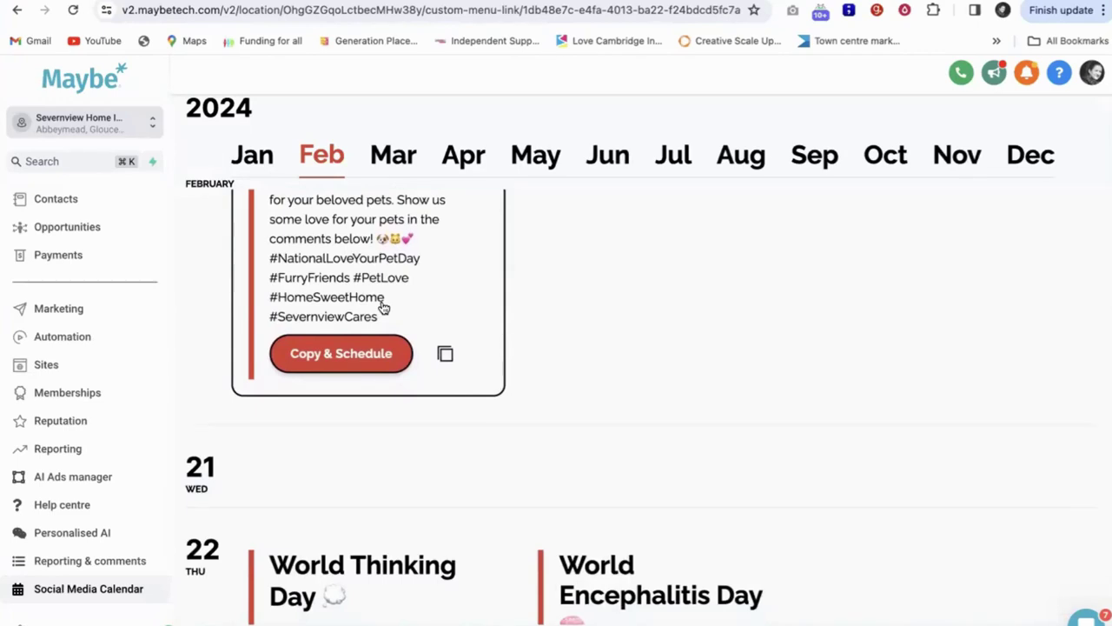
{"action": "left_click", "coordinate": [363, 358]}
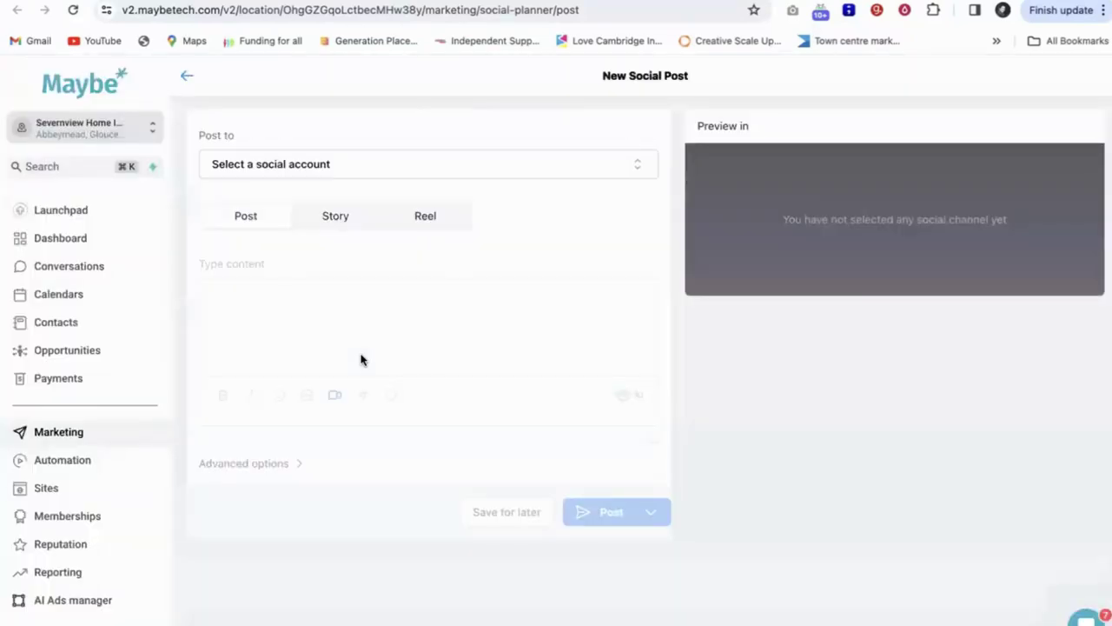
Choose the severn_view_home_improvements Instagram account as the destination and paste the copied pet day text as the post content.
{"action": "left_click", "coordinate": [323, 168]}
{"action": "left_click", "coordinate": [225, 421]}
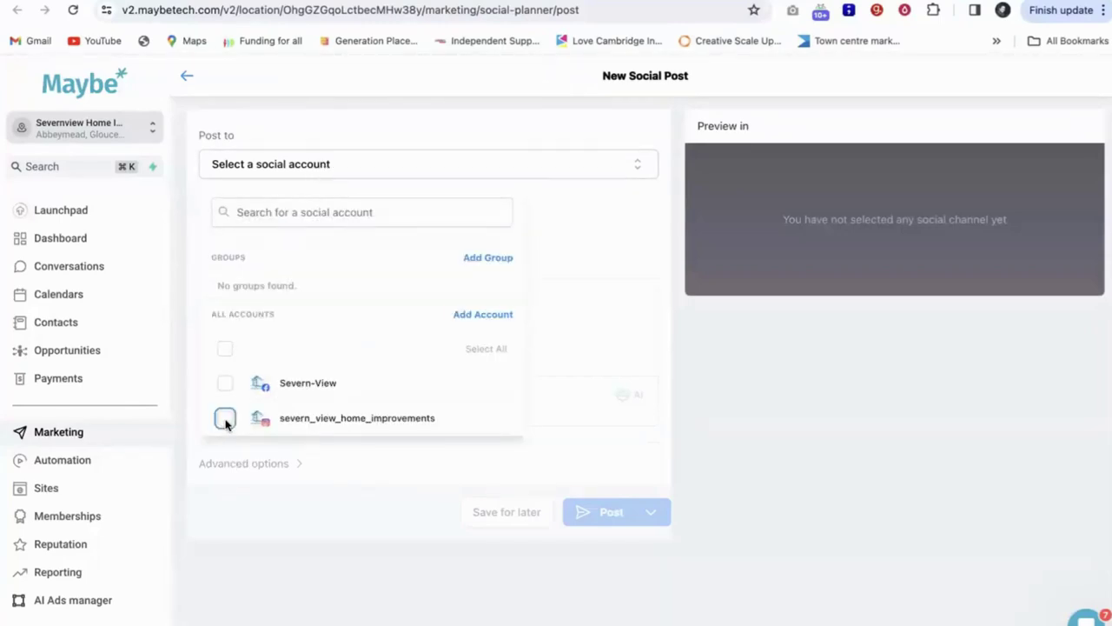
{"action": "left_click", "coordinate": [556, 247]}
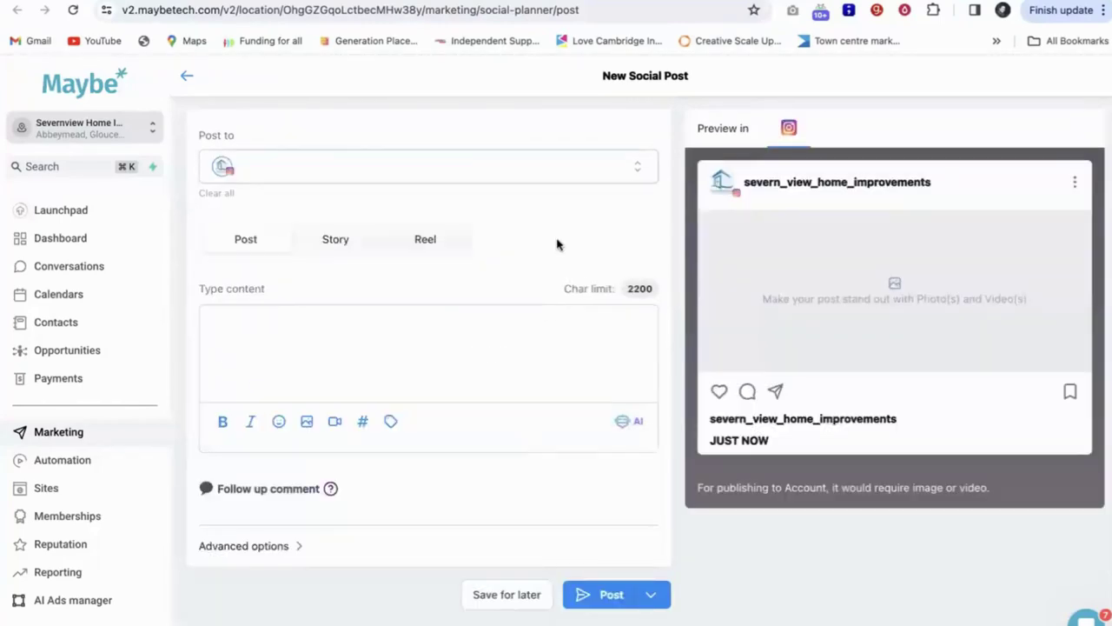
{"action": "right_click", "coordinate": [270, 326]}
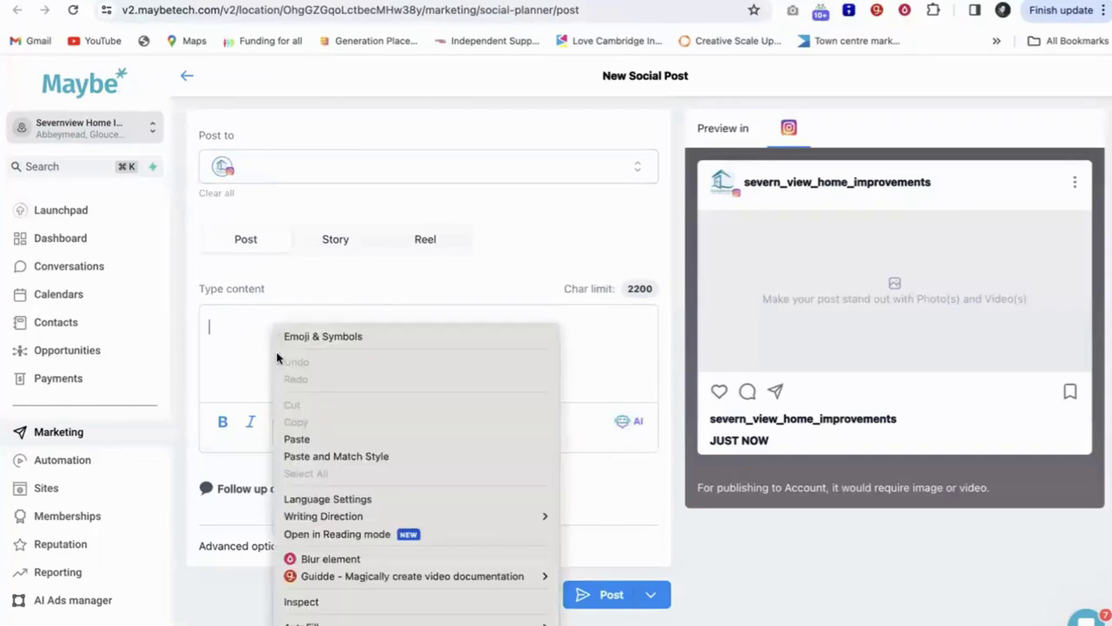
{"action": "left_click", "coordinate": [288, 441]}
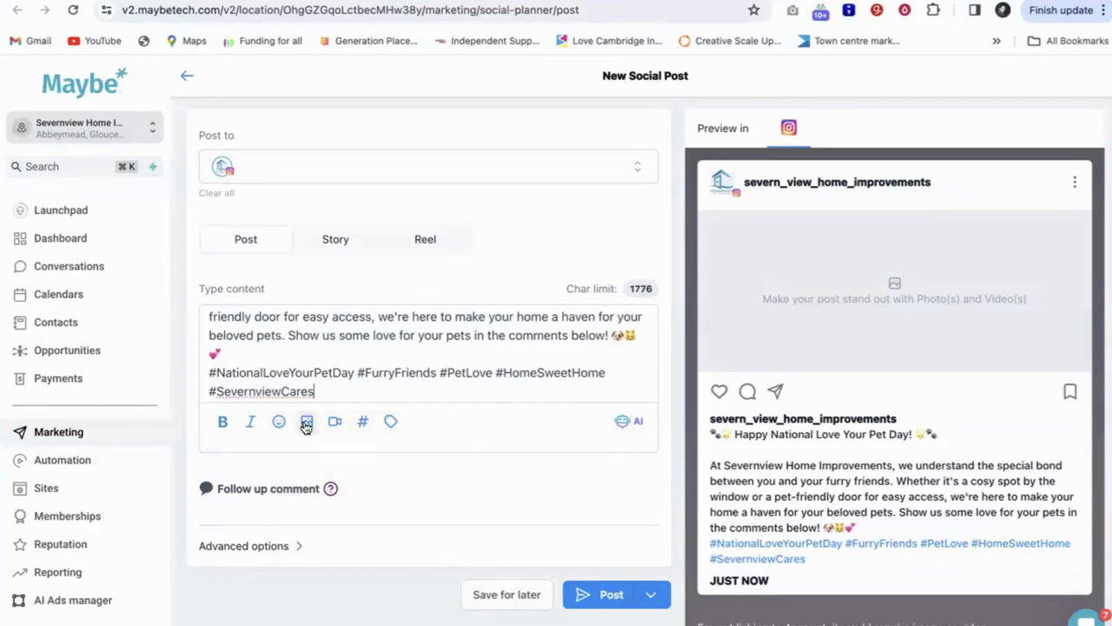
Start creating an AI image for the post, described as "A large fluffy dog sitting by the a cosy fire".
{"action": "left_click", "coordinate": [306, 424]}
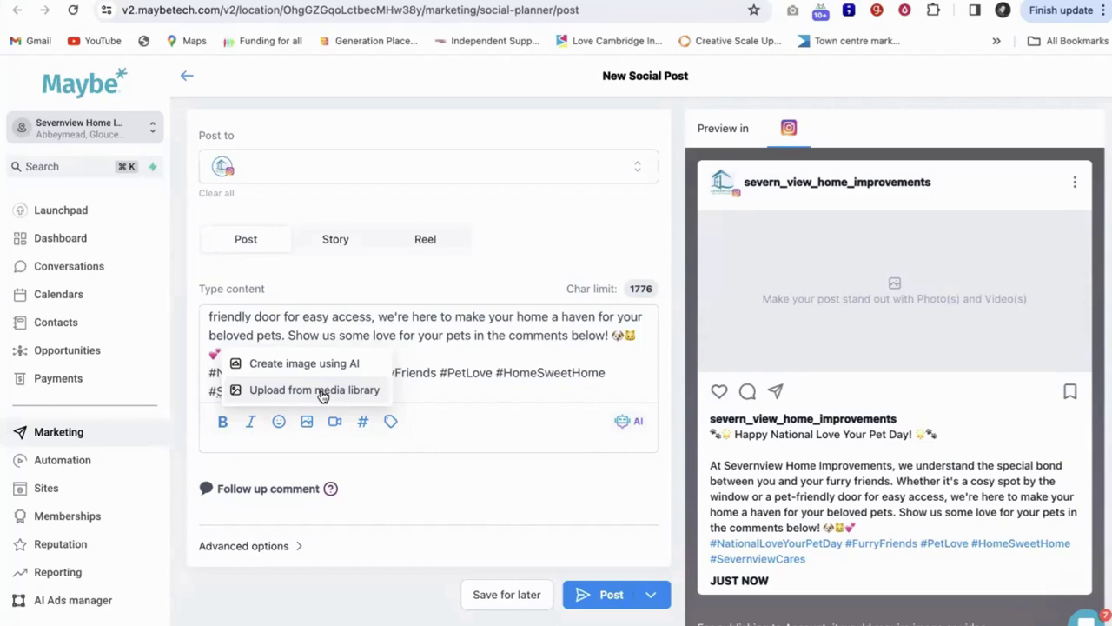
{"action": "left_click", "coordinate": [322, 363]}
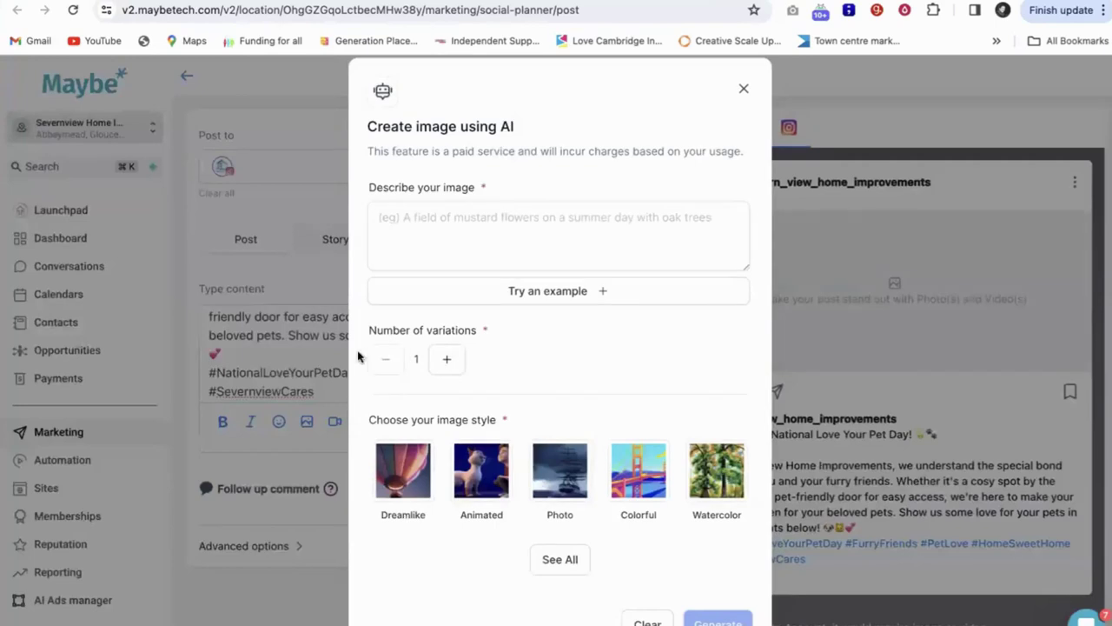
{"action": "left_click", "coordinate": [385, 215]}
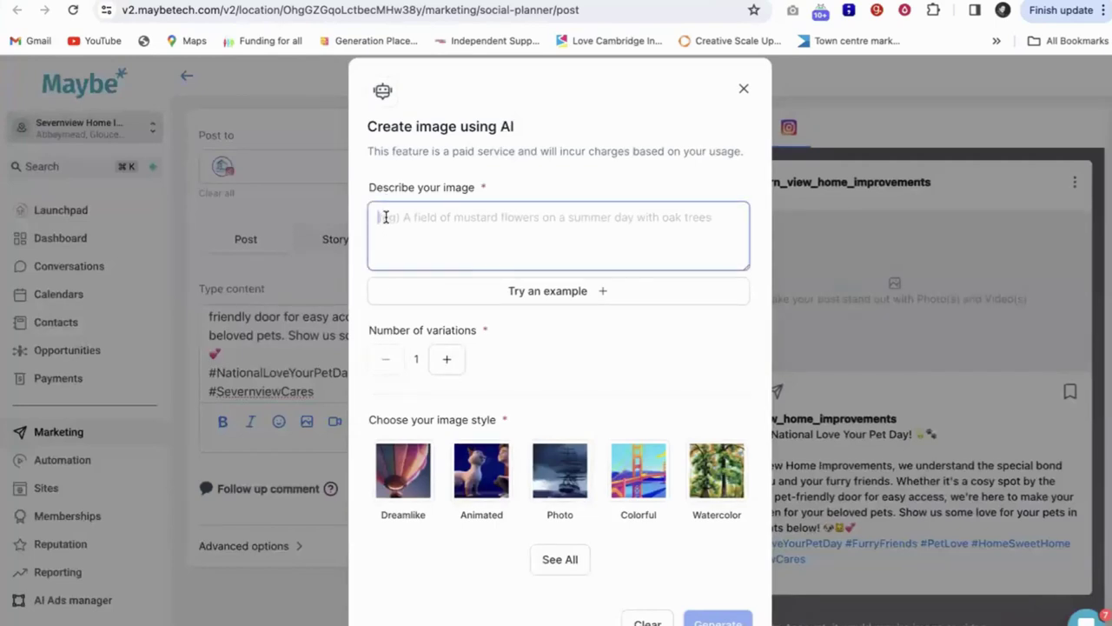
{"action": "type", "text": "A la"}
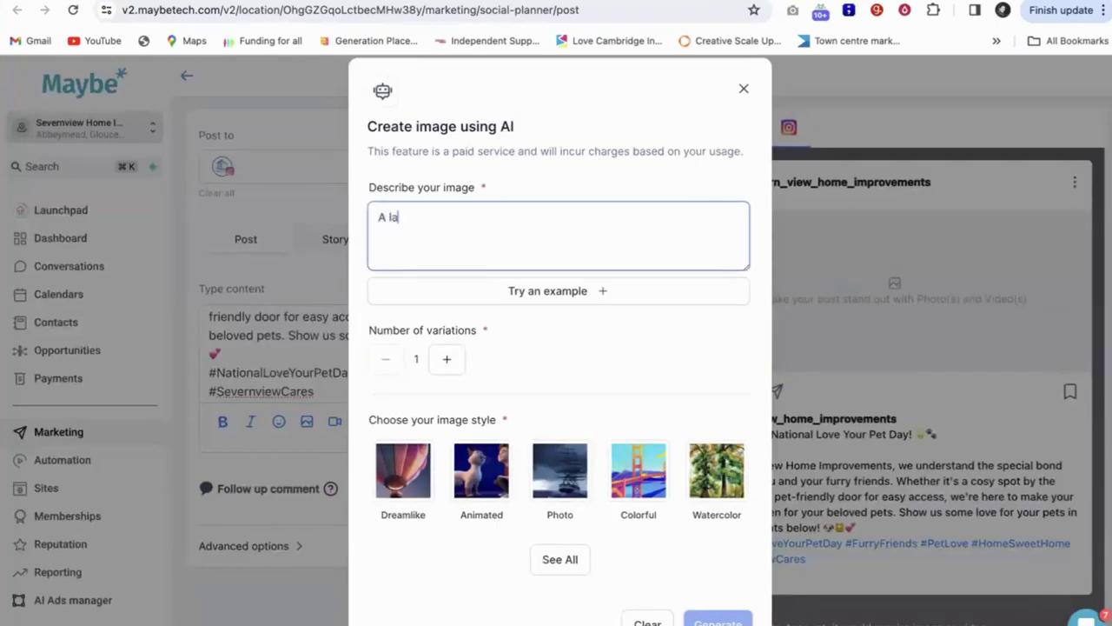
{"action": "type", "text": "rge fluffy dog"}
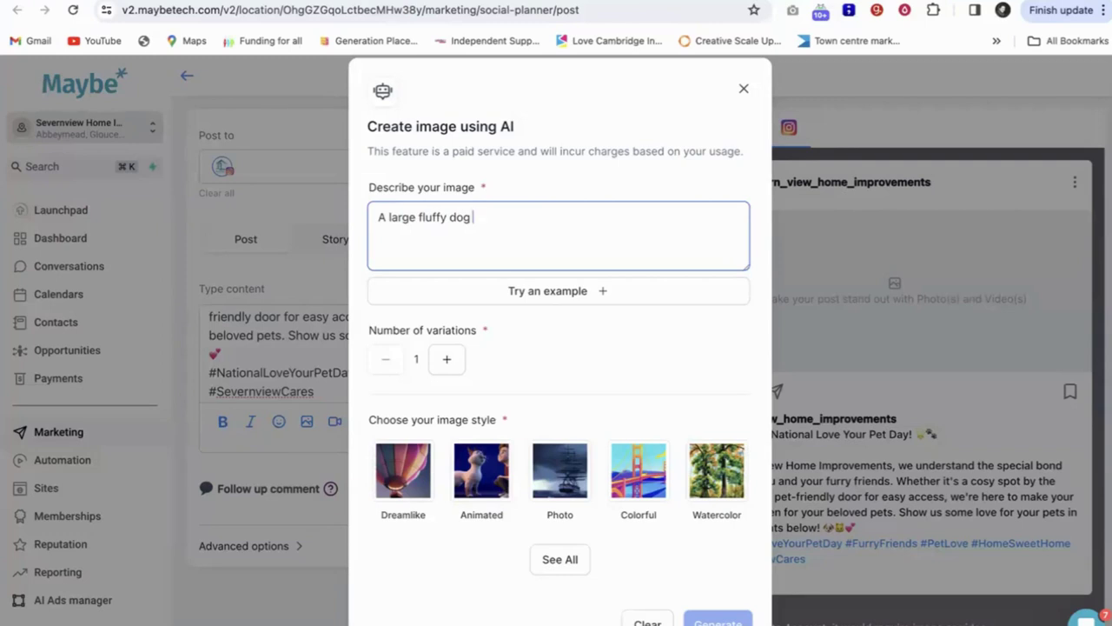
{"action": "type", "text": " sitting by the a cost"}
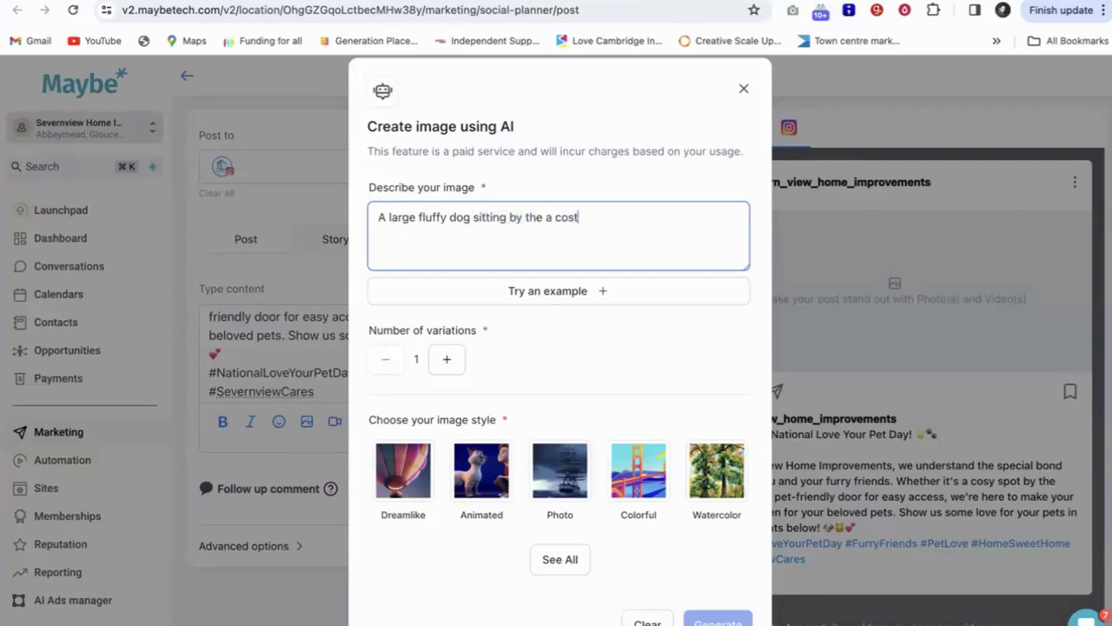
{"action": "key", "text": "BackSpace"}
{"action": "key", "text": "BackSpace"}
{"action": "type", "text": "y fire"}
Set the AI image to 3 variations in the Photo style and generate them.
{"action": "left_click", "coordinate": [448, 361]}
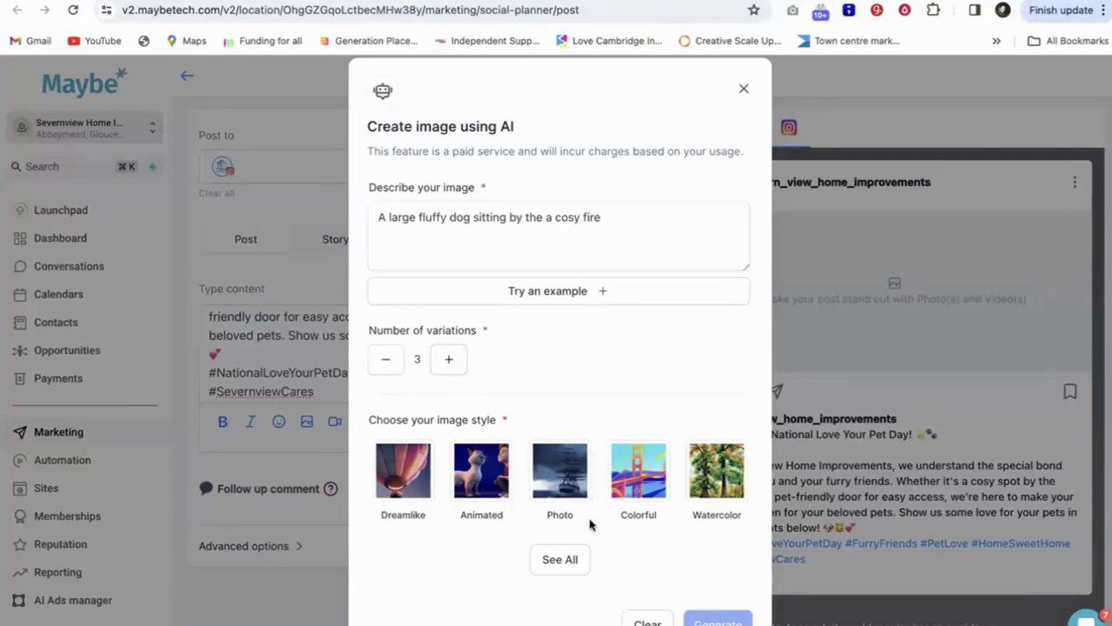
{"action": "left_click", "coordinate": [566, 497]}
{"action": "left_click", "coordinate": [712, 618]}
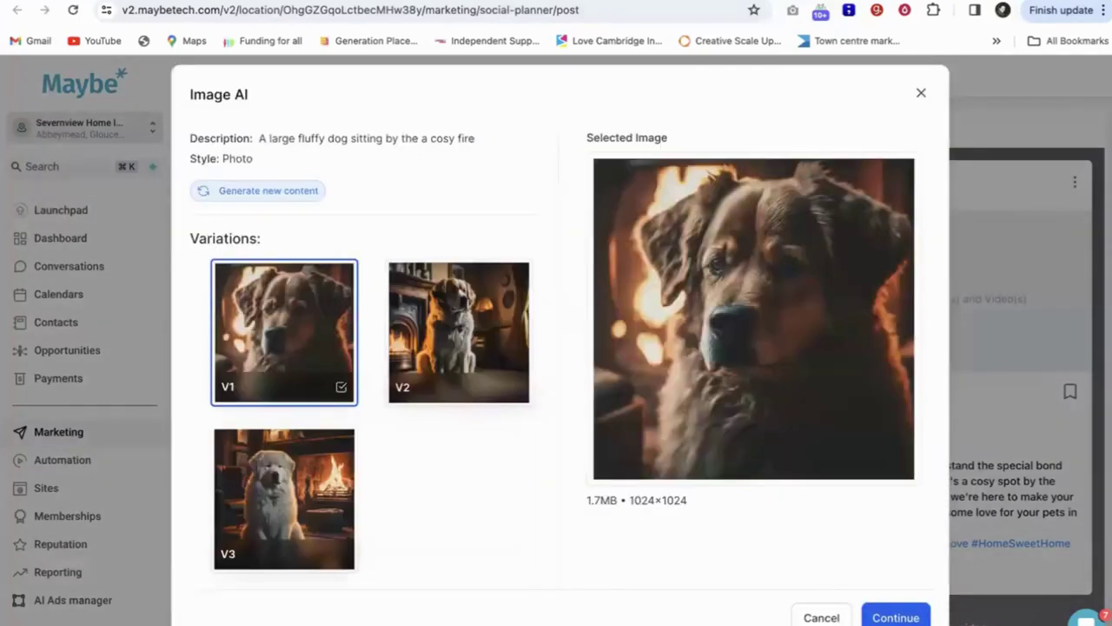
Add image variation V3, the white dog beside the fire, to the post and check the Instagram preview.
{"action": "left_click", "coordinate": [287, 522]}
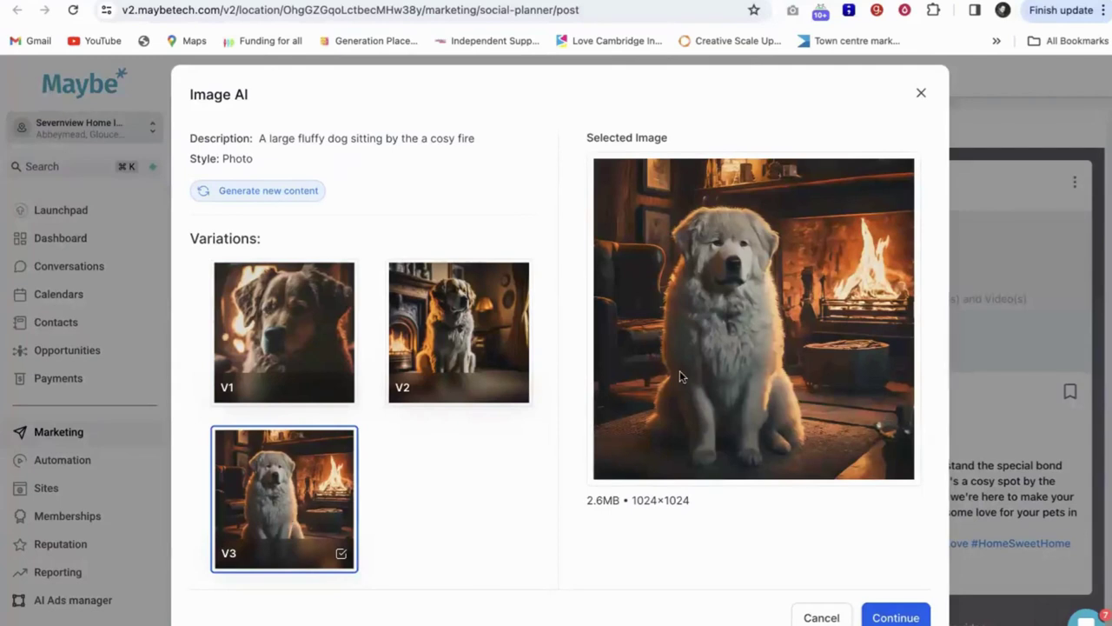
{"action": "left_click", "coordinate": [896, 617]}
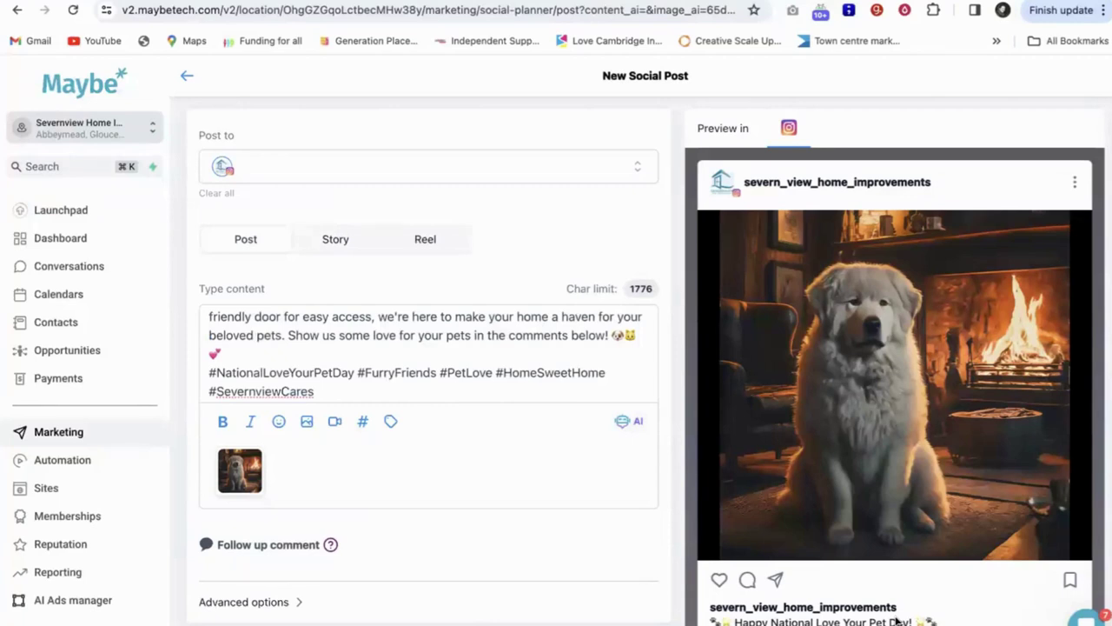
{"action": "scroll", "coordinate": [842, 478], "scroll_direction": "down", "scroll_amount": 5}
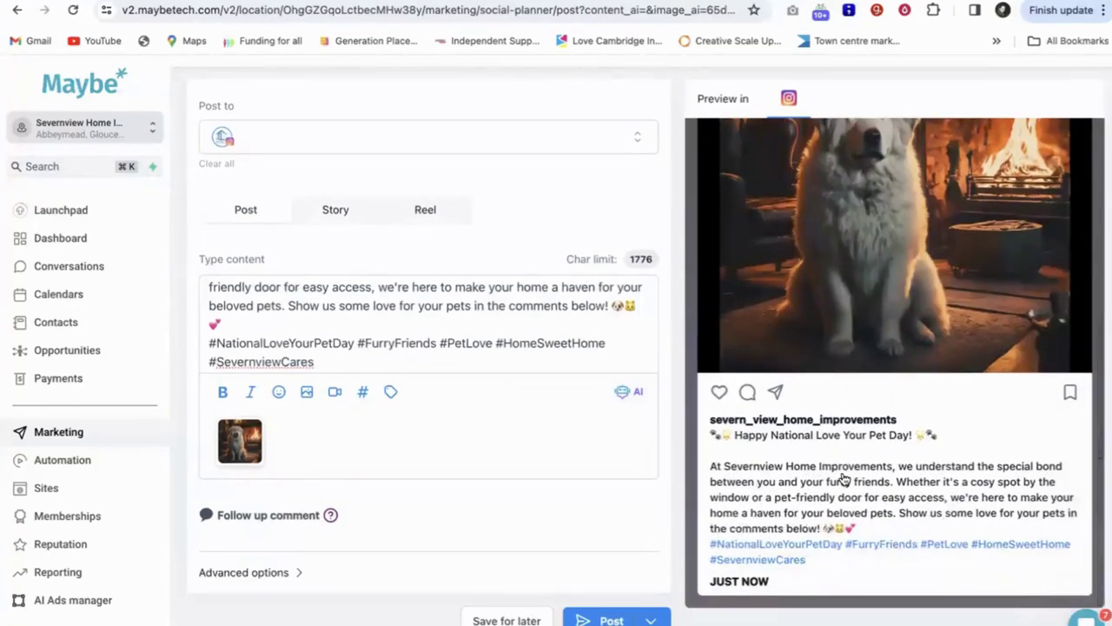
{"action": "scroll", "coordinate": [843, 478], "scroll_direction": "up", "scroll_amount": 4}
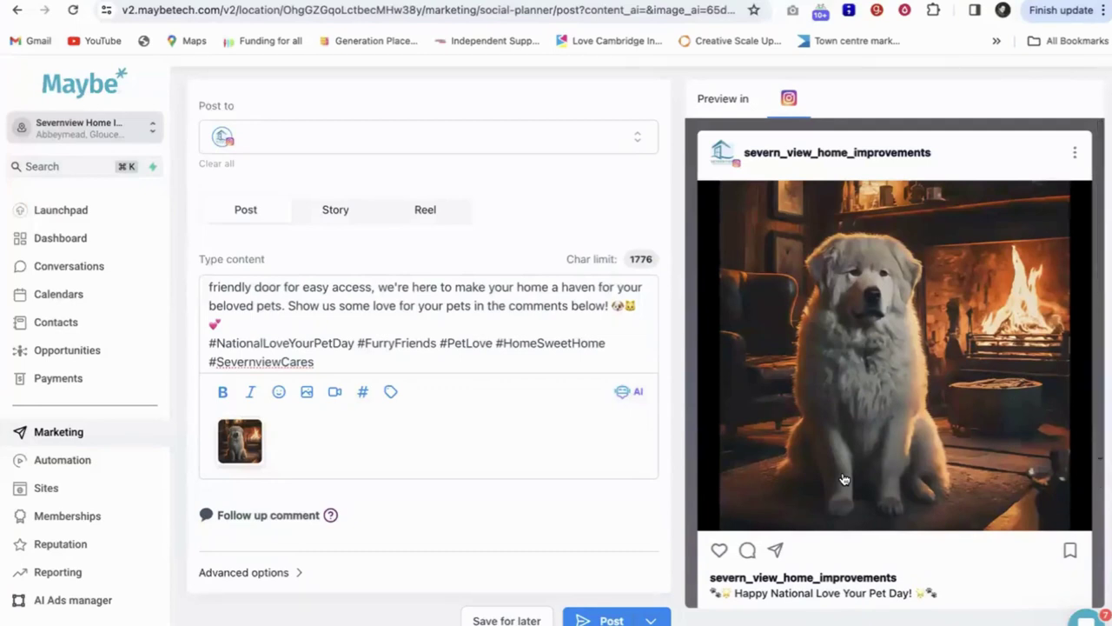